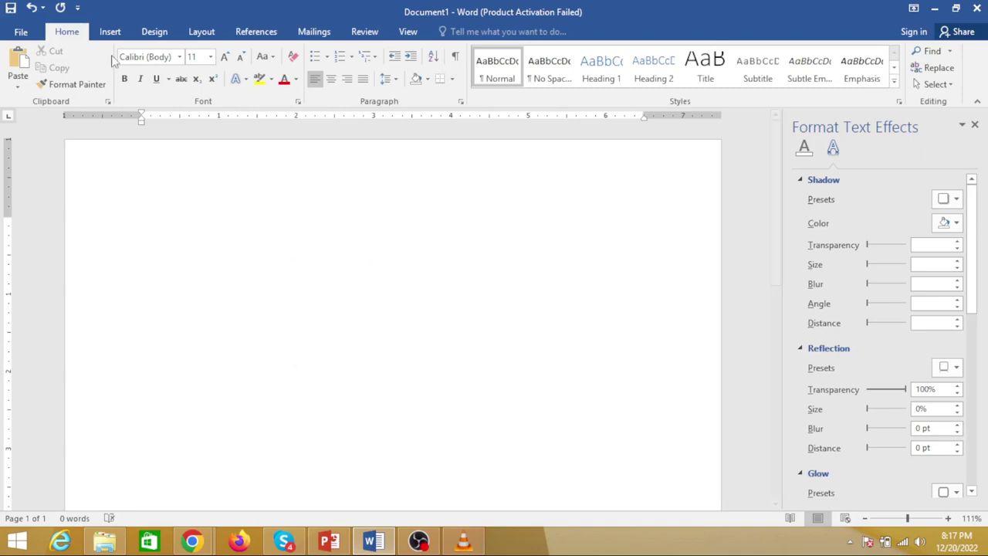
Step: Draw a Heart from Basic Shapes, about 3.32" by 3.75", near the page's top centre
click(110, 32)
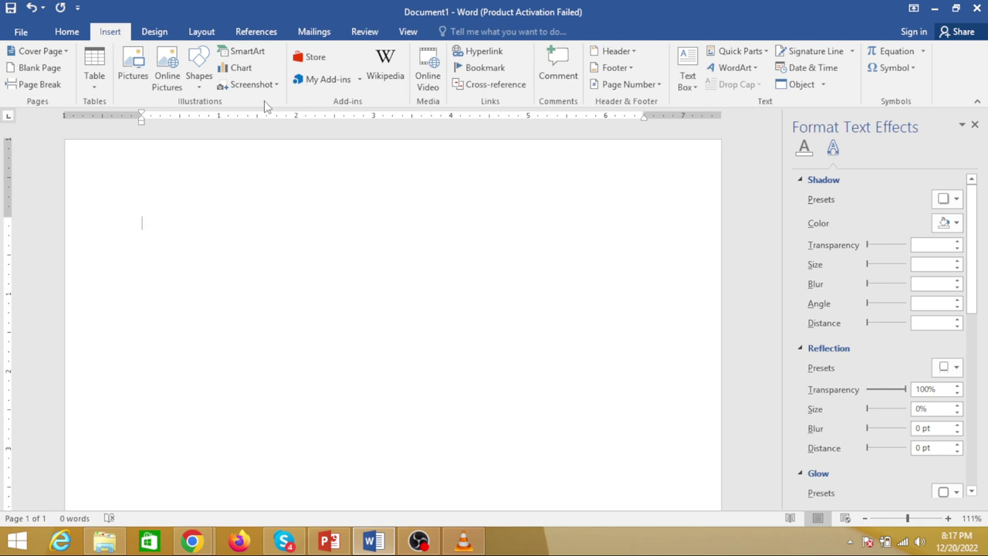
click(198, 77)
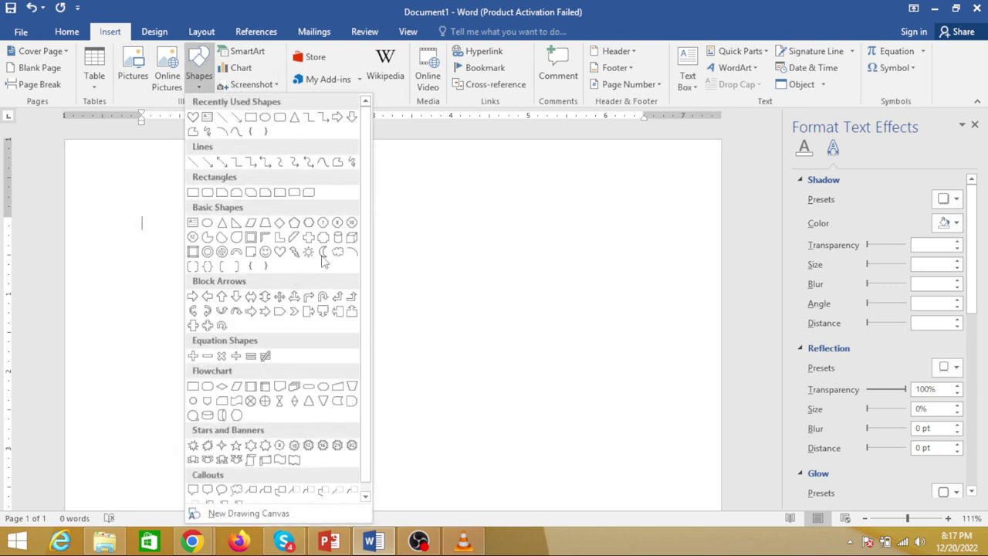
click(278, 253)
drag(262, 209, 553, 466)
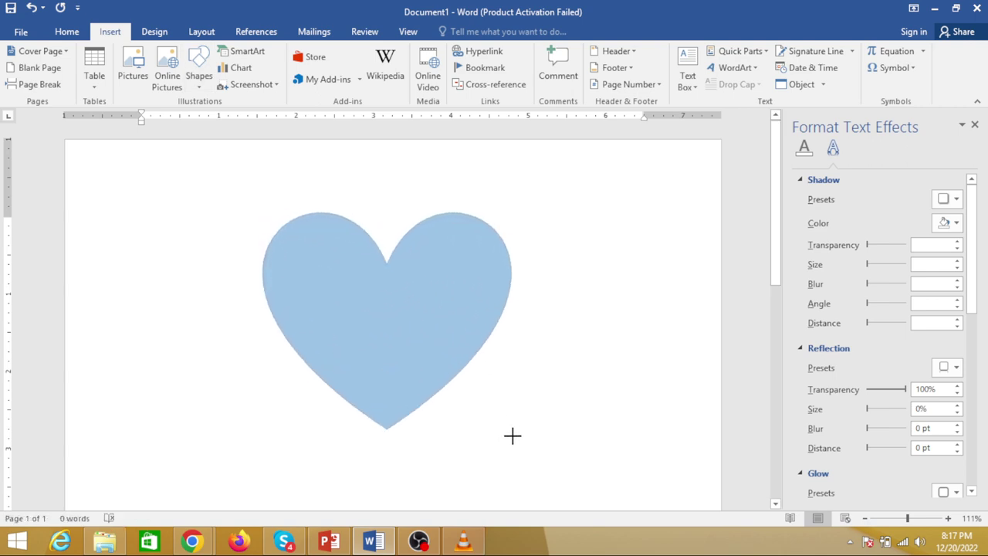
Step: Widen the heart and give it a parallel 3-D rotation
click(974, 124)
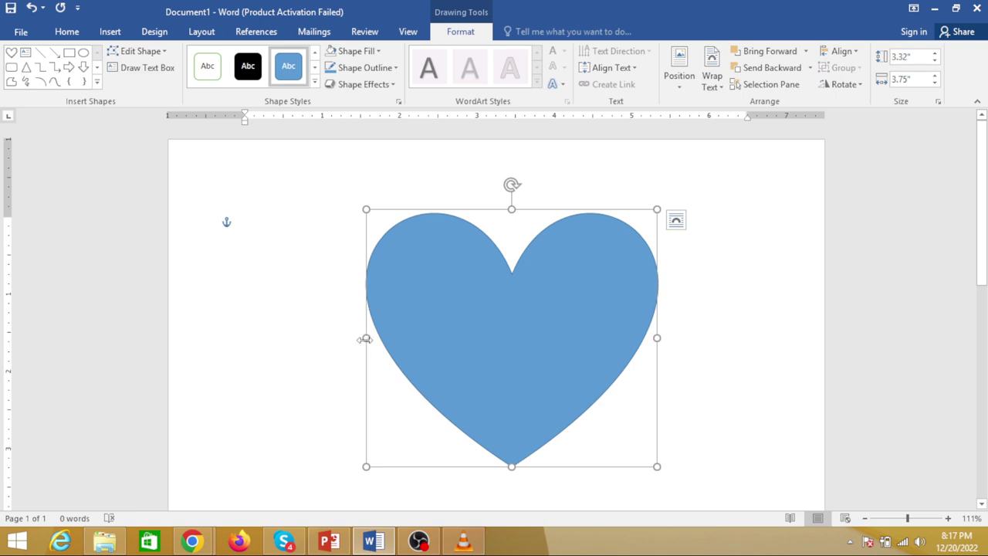
drag(366, 338, 258, 338)
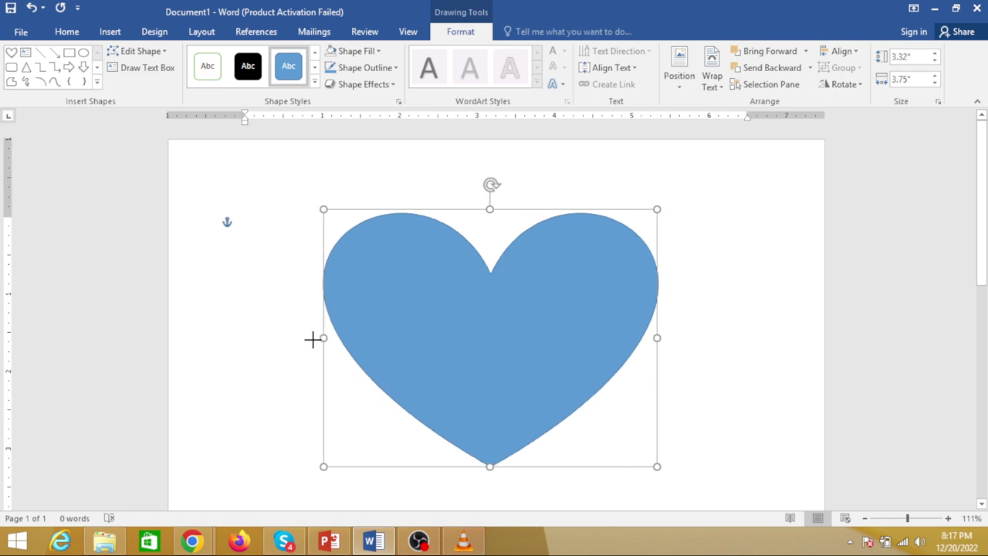
click(389, 85)
mouse_move(369, 303)
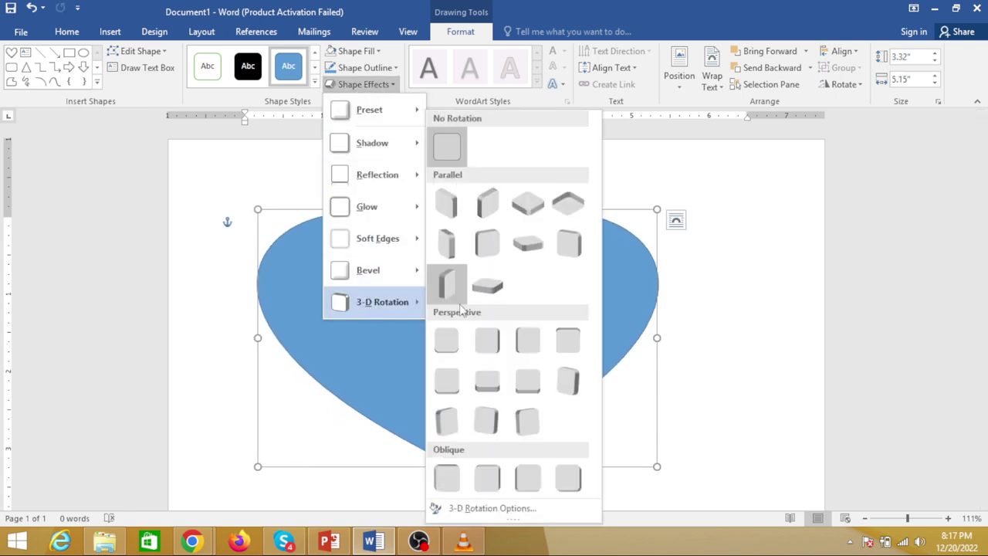
click(521, 257)
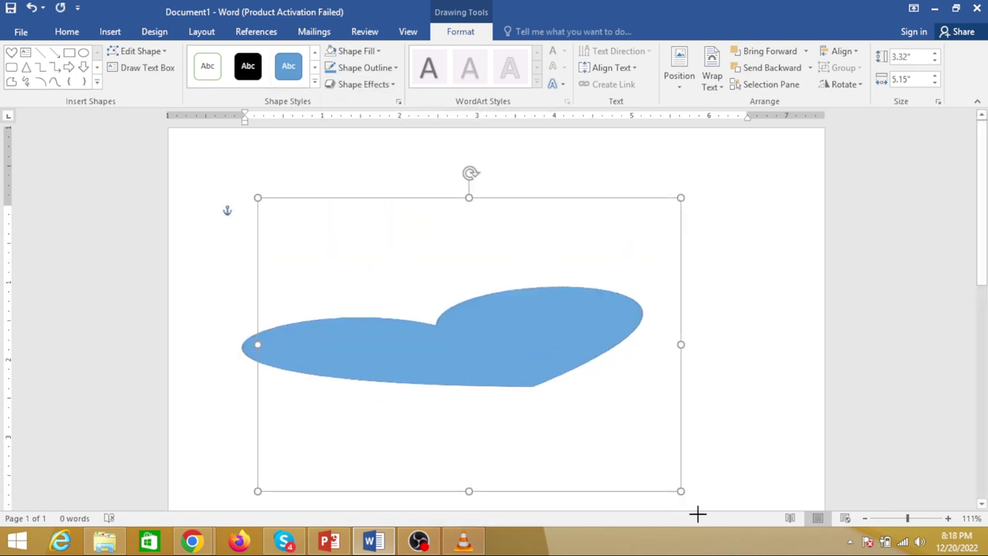
Step: Enlarge the heart to 4.23" by 5.95" and apply the Isometric: Top Up rotation
drag(656, 466, 717, 524)
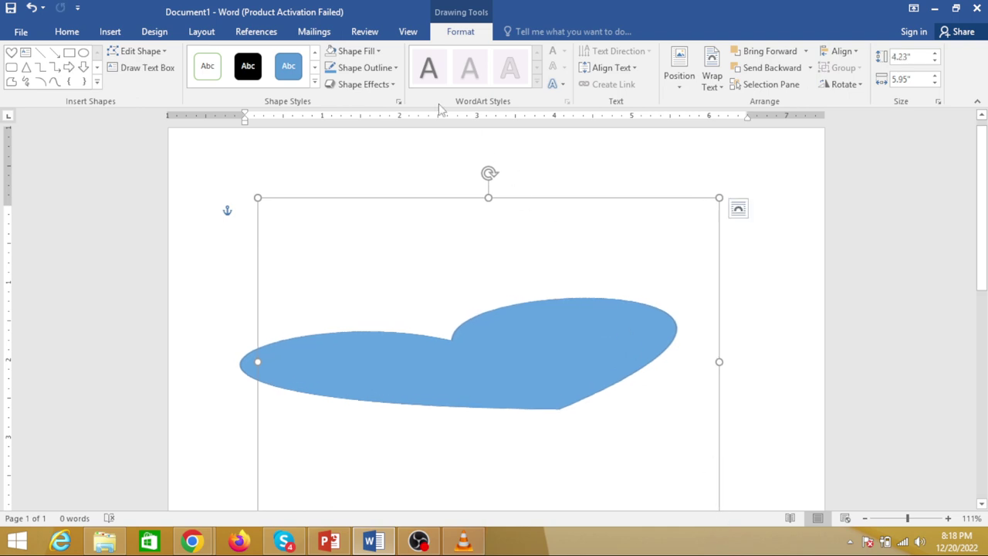
click(398, 87)
mouse_move(401, 307)
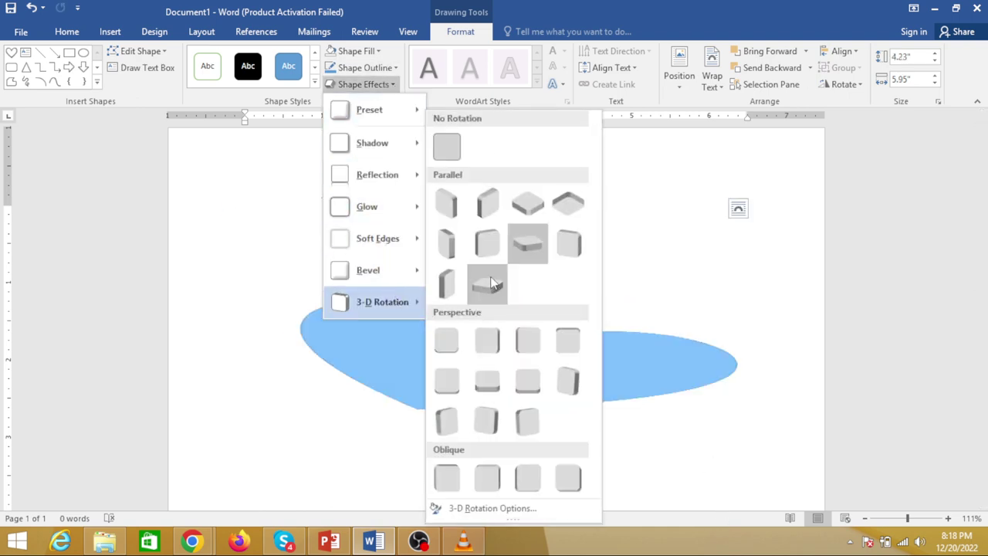
click(532, 207)
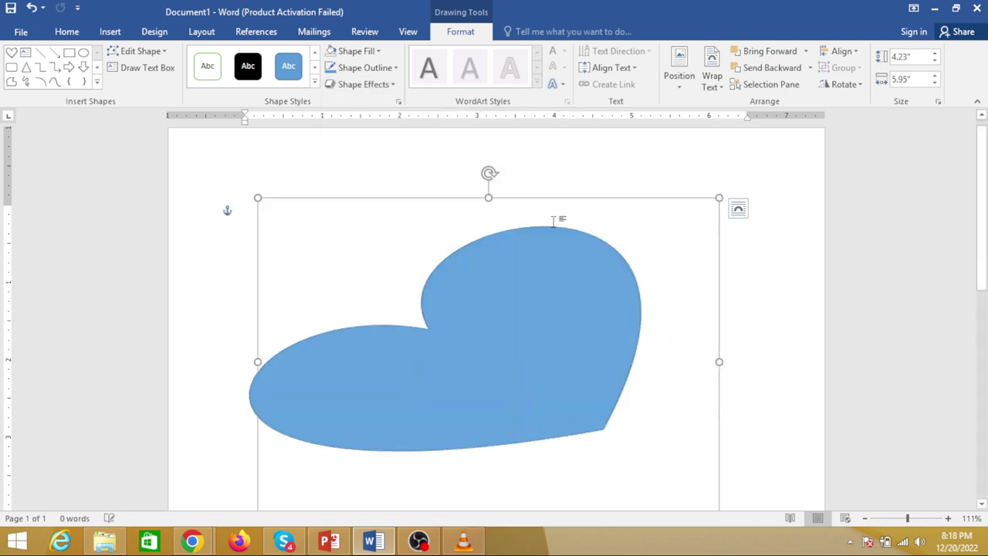
Step: Apply a 6 pt top bevel to the heart
click(393, 85)
mouse_move(375, 270)
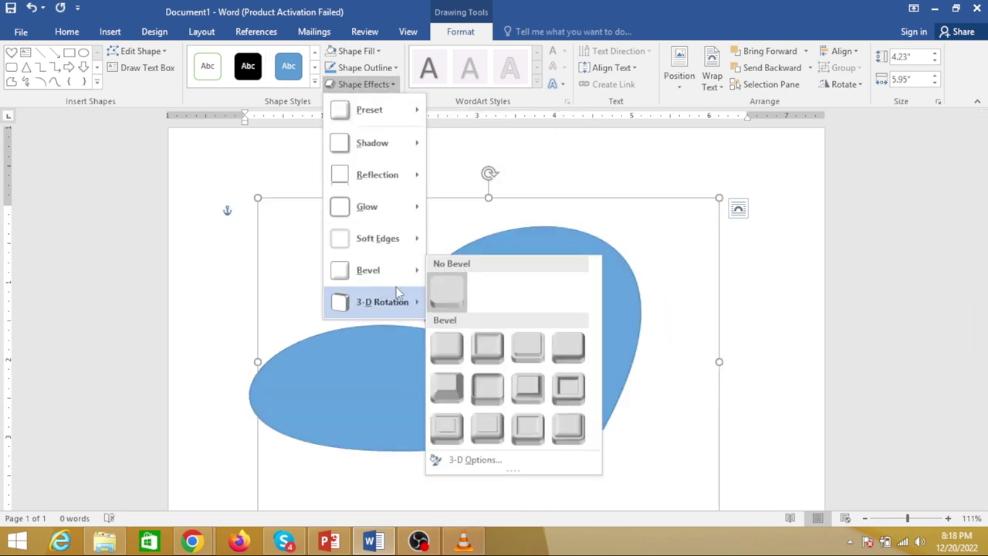
click(449, 399)
click(362, 84)
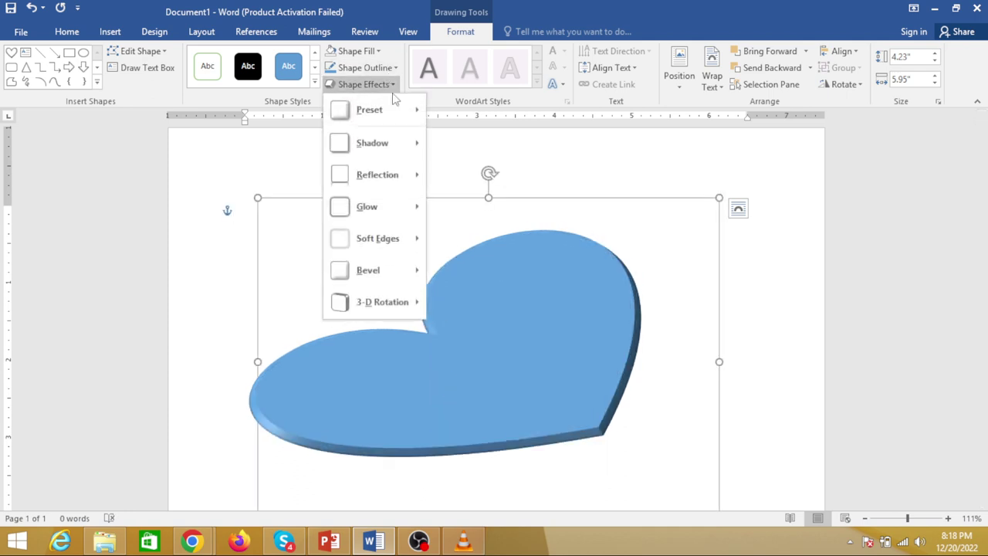
Step: In 3-D Format, set the top bevel to 16 pt width and 20 pt height
mouse_move(377, 270)
click(475, 460)
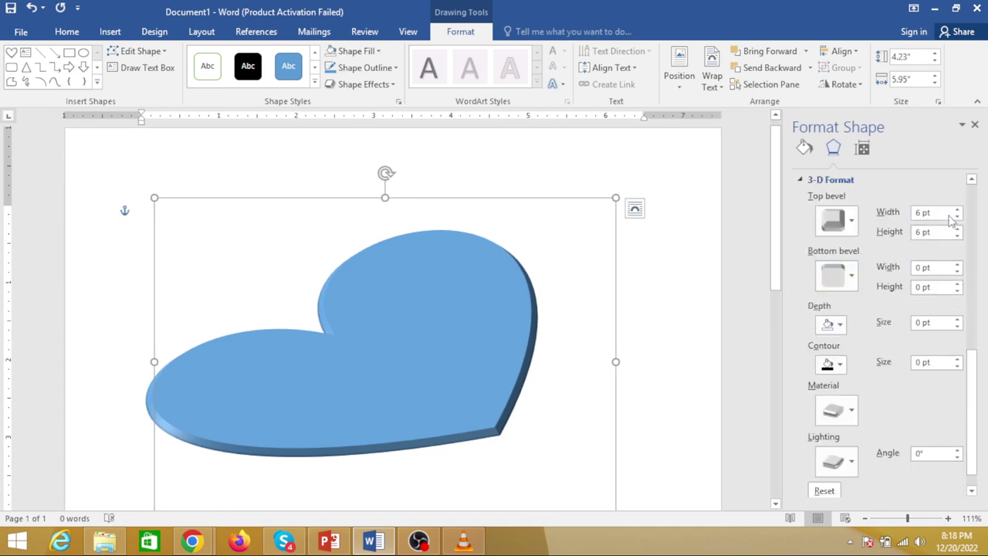
click(957, 209)
click(957, 209)
click(957, 209)
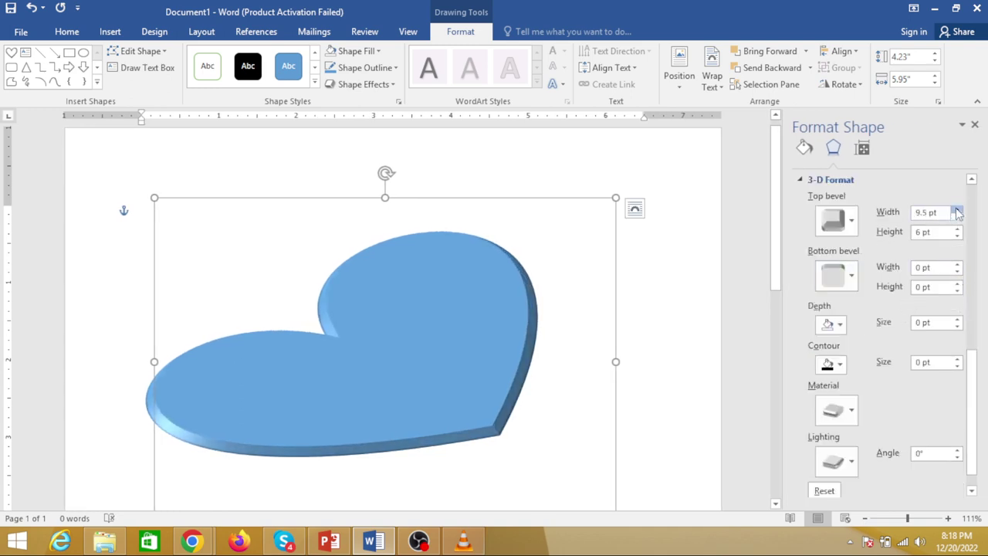
click(957, 209)
click(957, 210)
click(957, 210)
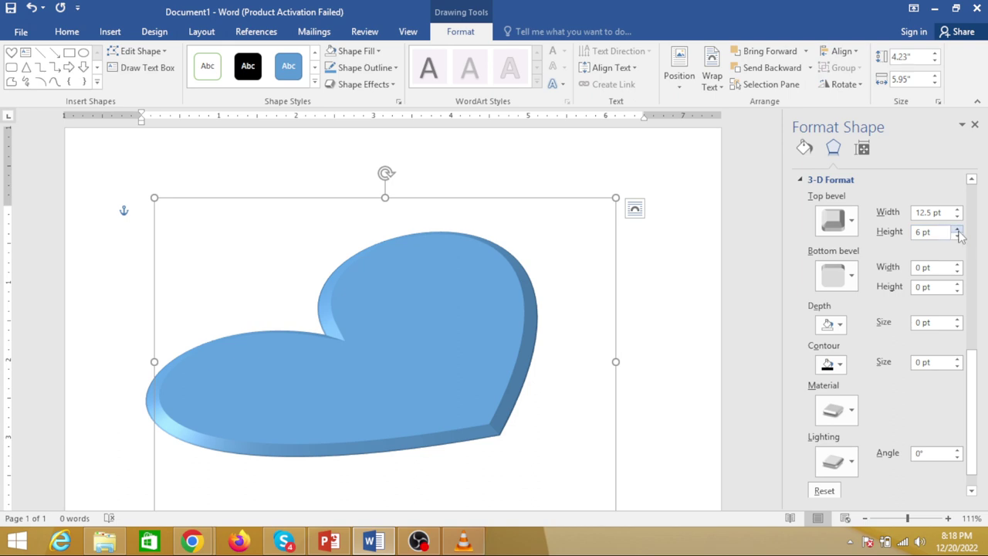
click(957, 229)
click(957, 229)
click(957, 229)
click(957, 229)
click(957, 229)
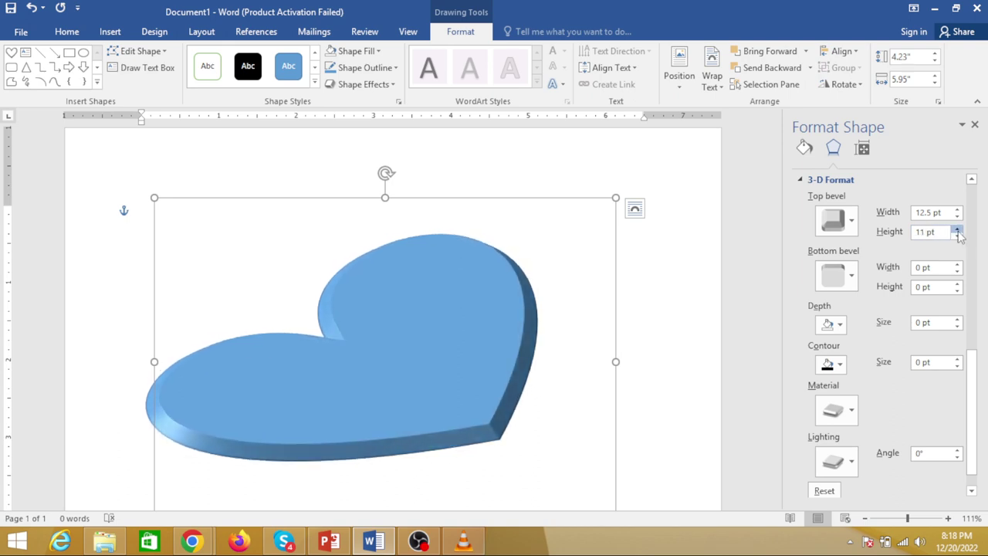
click(957, 229)
click(957, 230)
click(957, 230)
click(957, 230)
click(957, 229)
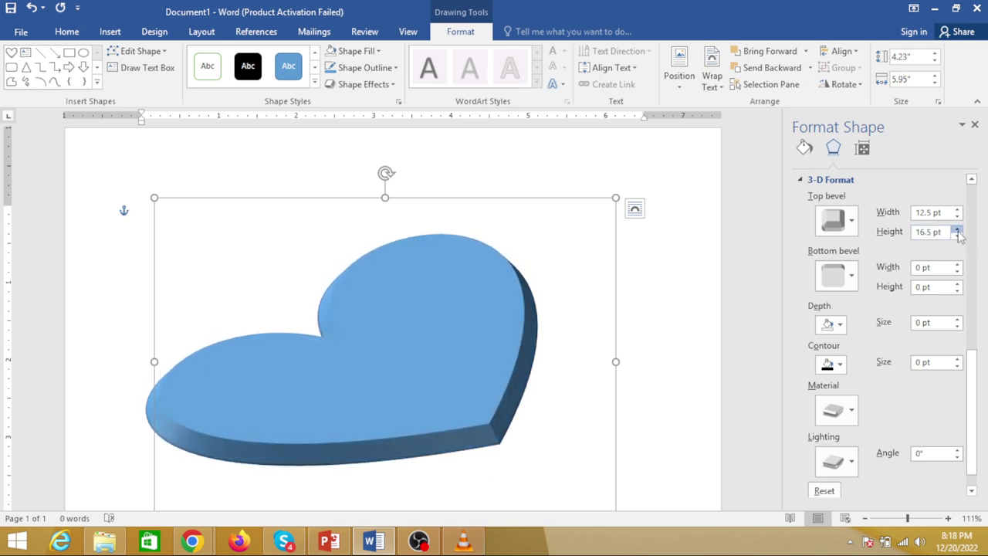
click(957, 231)
click(957, 230)
click(957, 230)
click(957, 230)
click(957, 231)
click(957, 230)
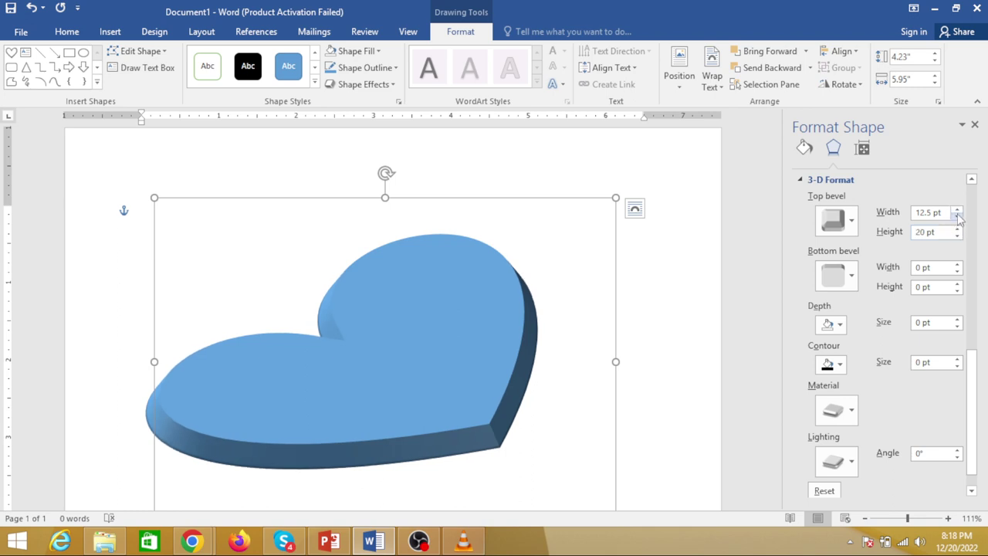
click(957, 210)
click(957, 210)
click(957, 209)
click(957, 210)
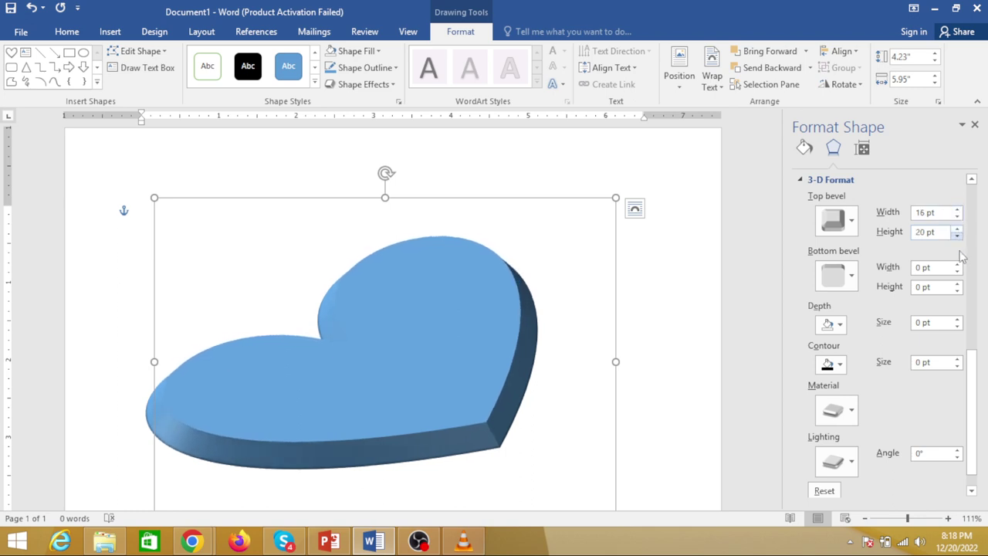
Step: Add a bottom bevel of 7.5 pt width and 10.5 pt height
click(957, 266)
click(956, 267)
click(957, 266)
click(957, 266)
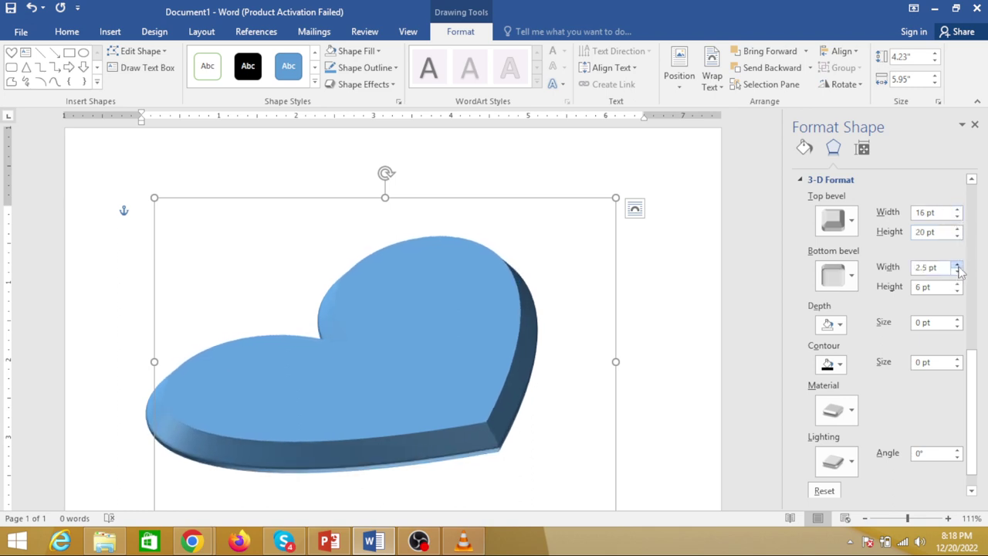
click(957, 266)
click(957, 266)
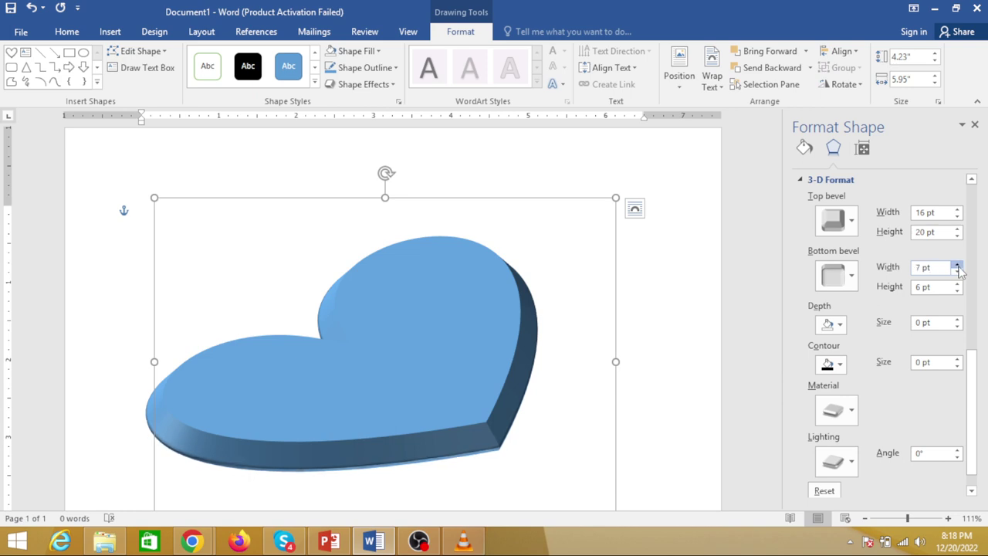
click(957, 284)
click(957, 284)
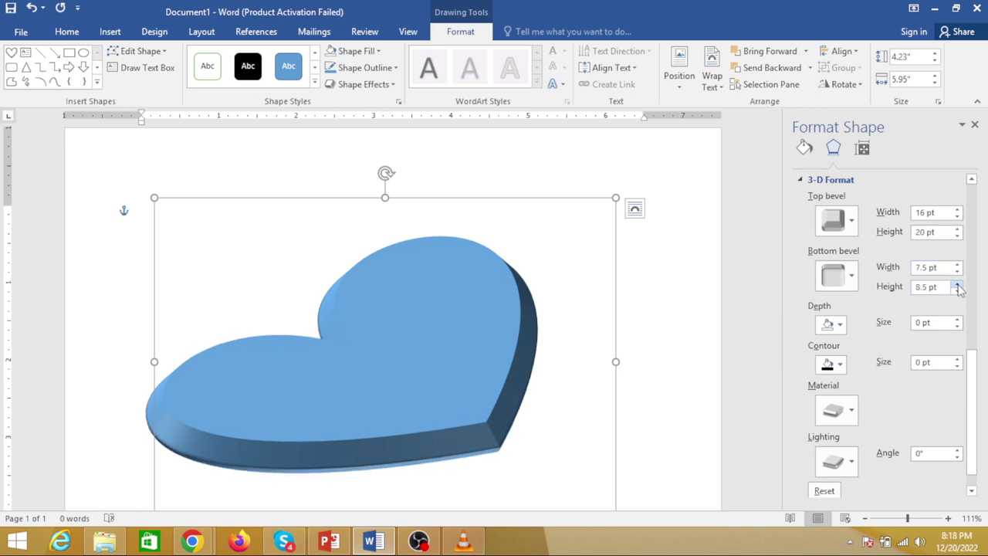
click(957, 284)
click(957, 284)
Step: Set the heart's depth to 2.5 pt and its contour to 2.5 pt
click(957, 320)
click(957, 320)
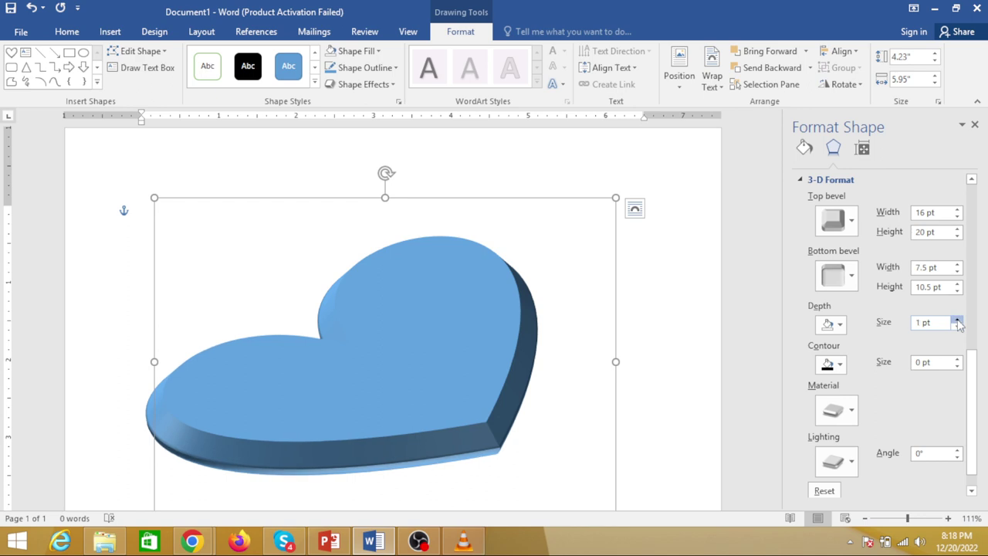
click(957, 319)
click(957, 319)
click(957, 319)
click(957, 360)
click(957, 359)
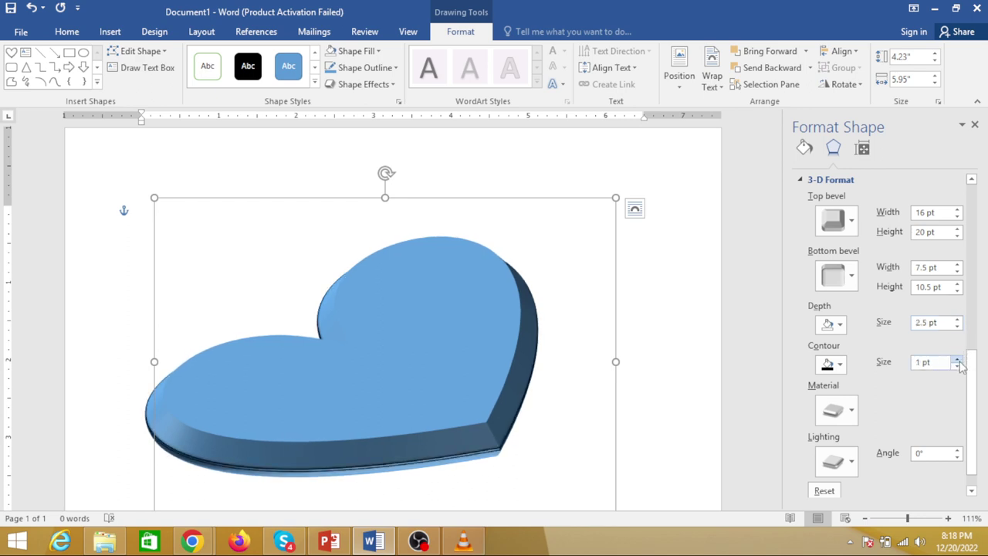
click(957, 359)
click(957, 360)
click(956, 359)
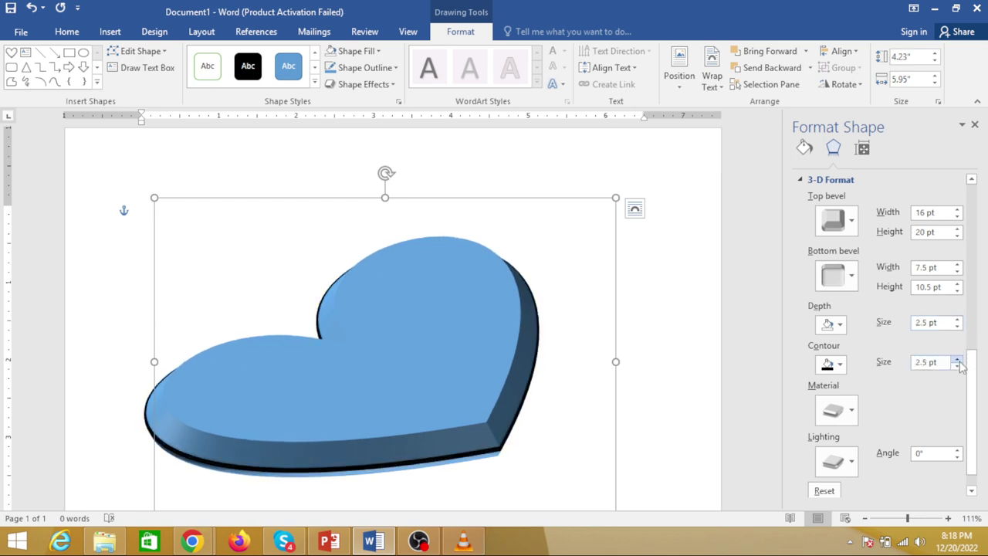
Step: Colour the heart's contour red and turn the lighting angle to 40°
click(841, 366)
click(834, 478)
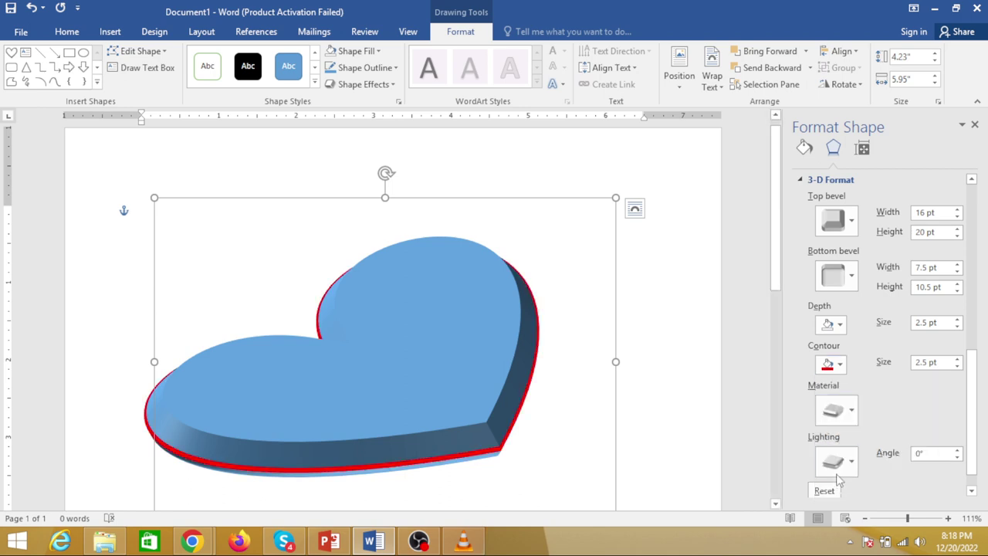
click(957, 451)
click(957, 451)
click(957, 450)
click(957, 451)
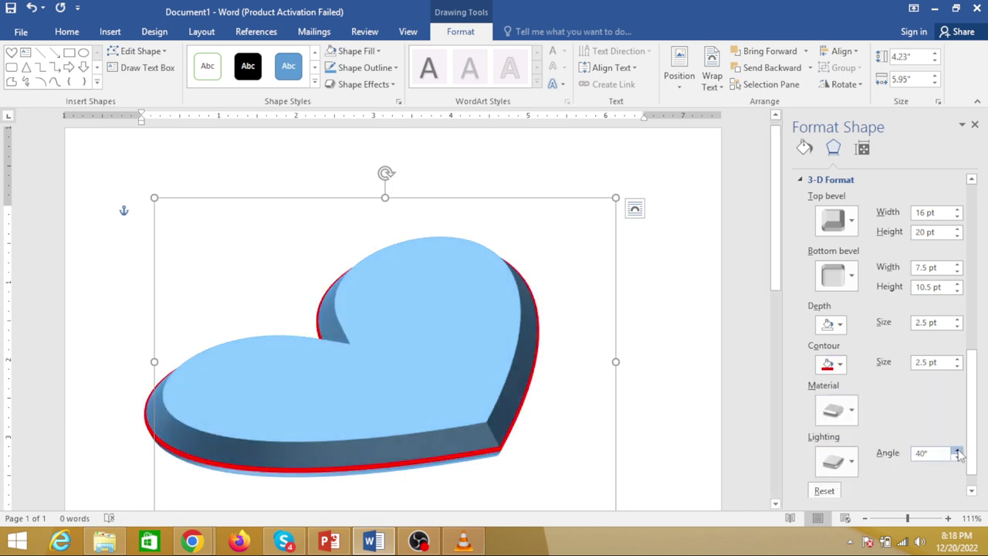
Step: Apply a cool blue lighting preset, then browse the material presets
click(852, 466)
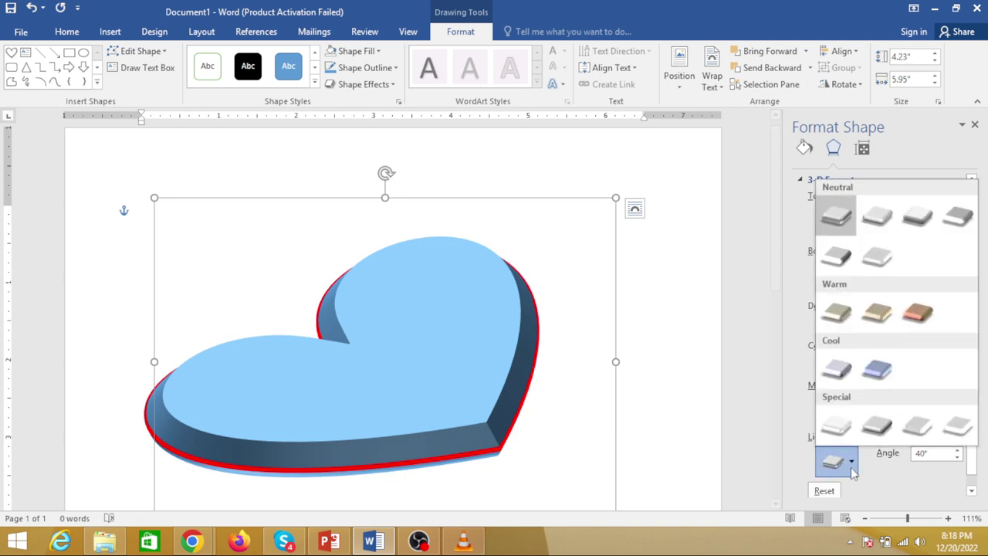
click(877, 372)
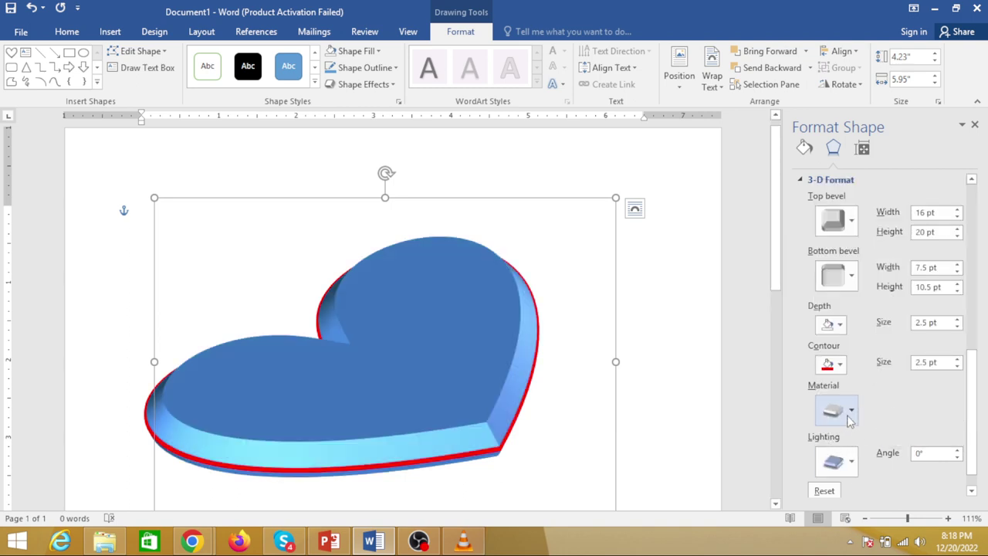
click(852, 417)
scroll(774, 430, down, 5)
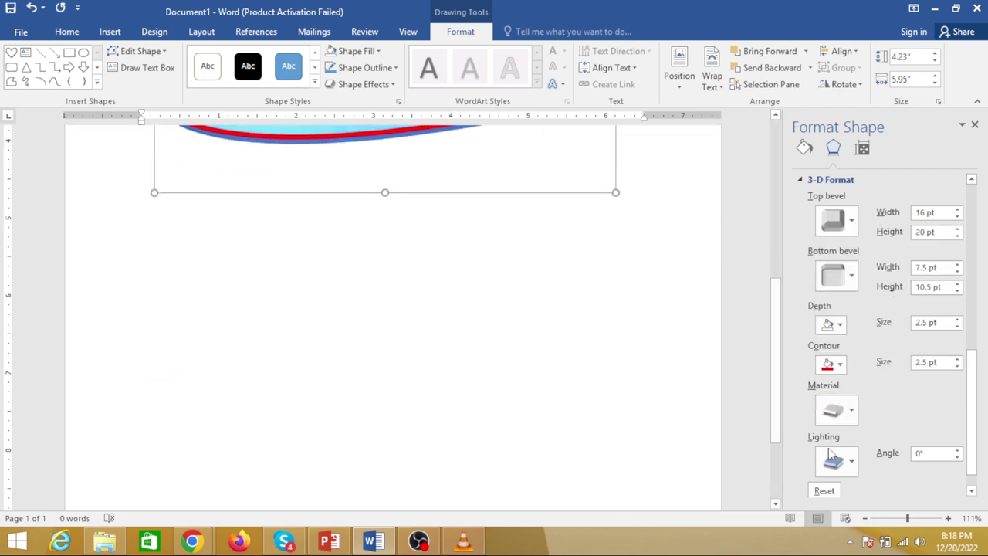
scroll(552, 351, up, 1)
scroll(552, 351, up, 2)
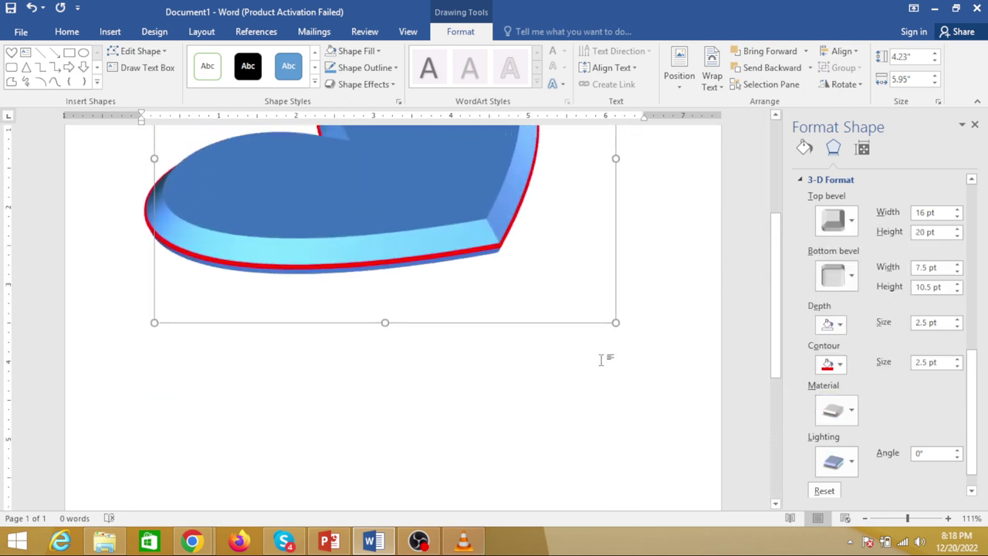
scroll(607, 353, up, 2)
Step: Colour the heart's depth yellow and raise the depth size to 4.5 pt
click(839, 325)
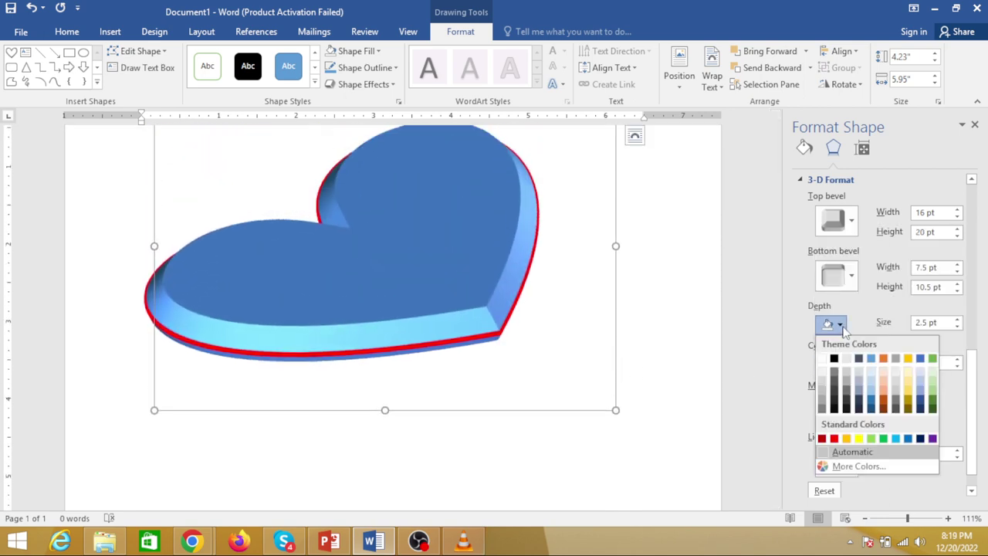
click(858, 439)
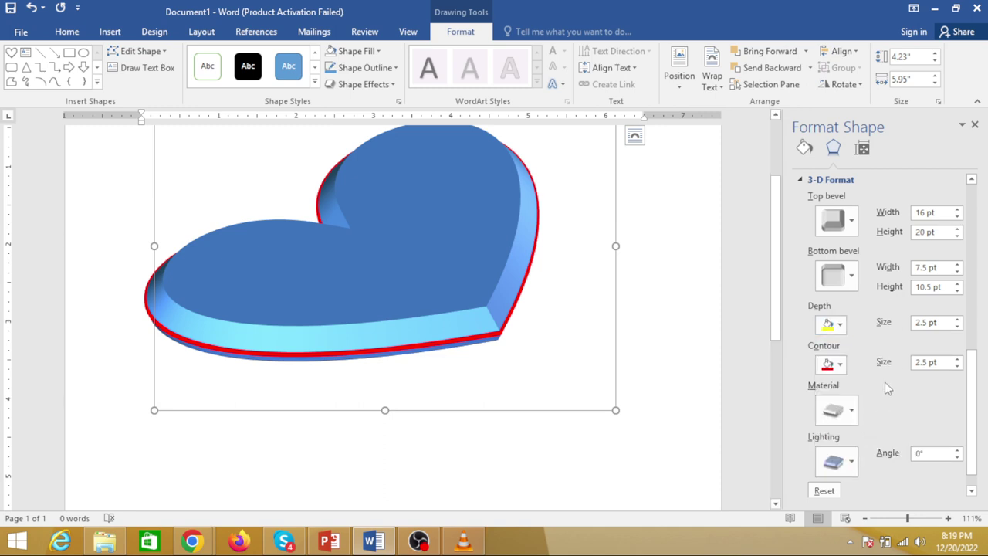
click(956, 320)
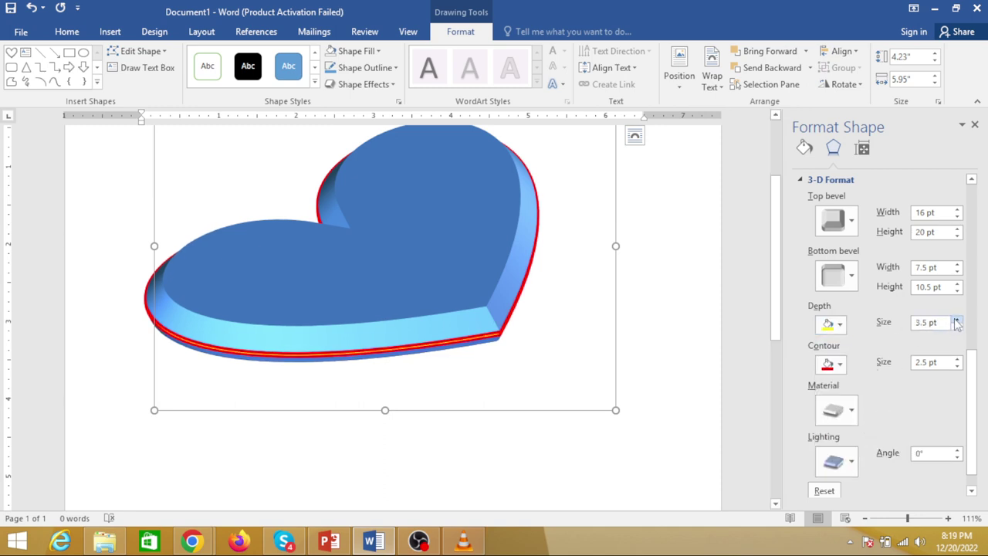
click(956, 319)
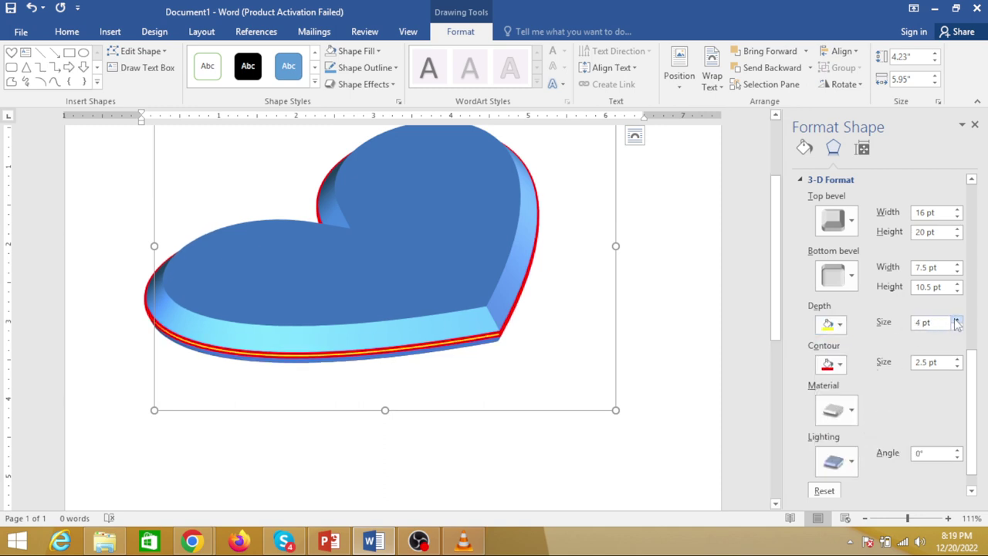
click(839, 324)
click(883, 438)
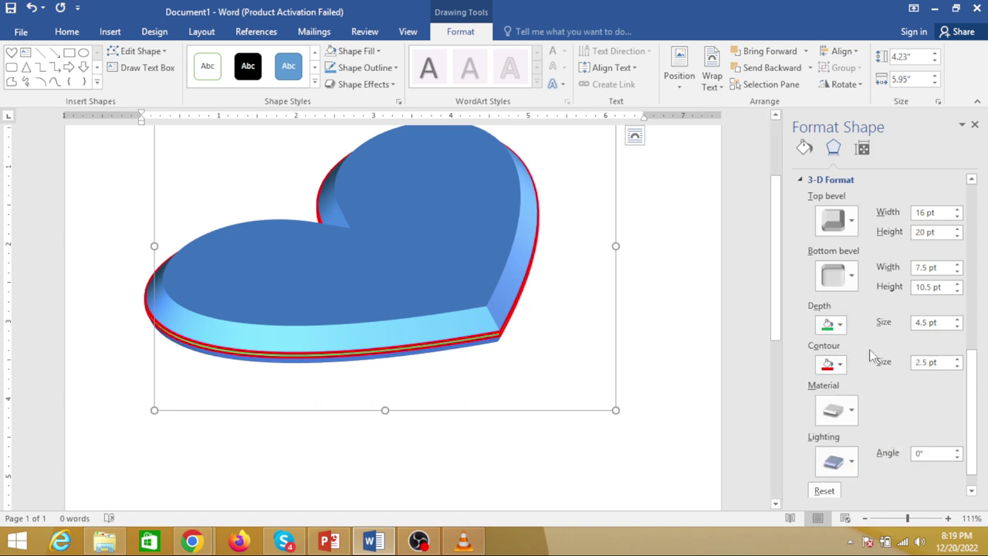
click(840, 325)
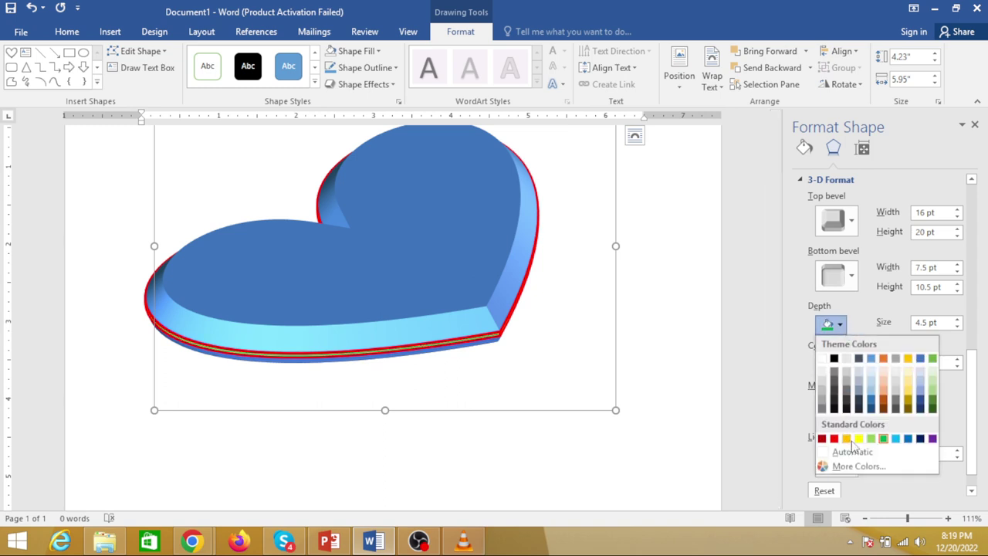
click(847, 438)
Step: Keep the heart's Shape Outline red
scroll(458, 209, up, 2)
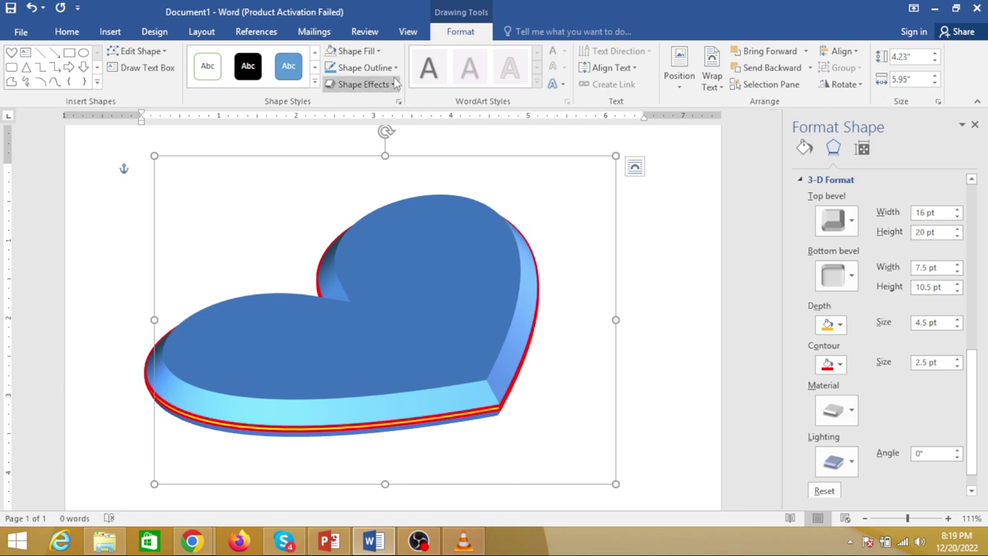
click(365, 68)
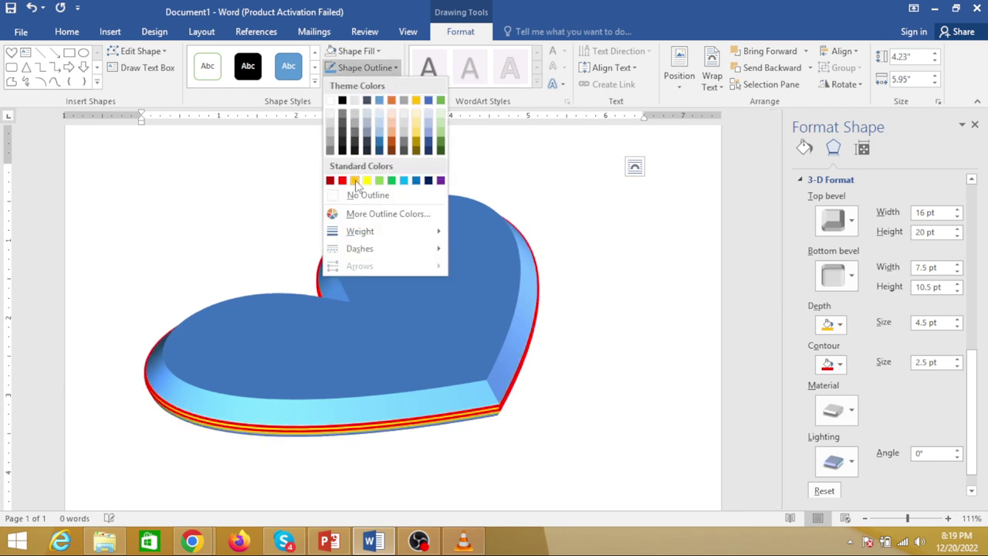
click(414, 247)
scroll(414, 247, up, 1)
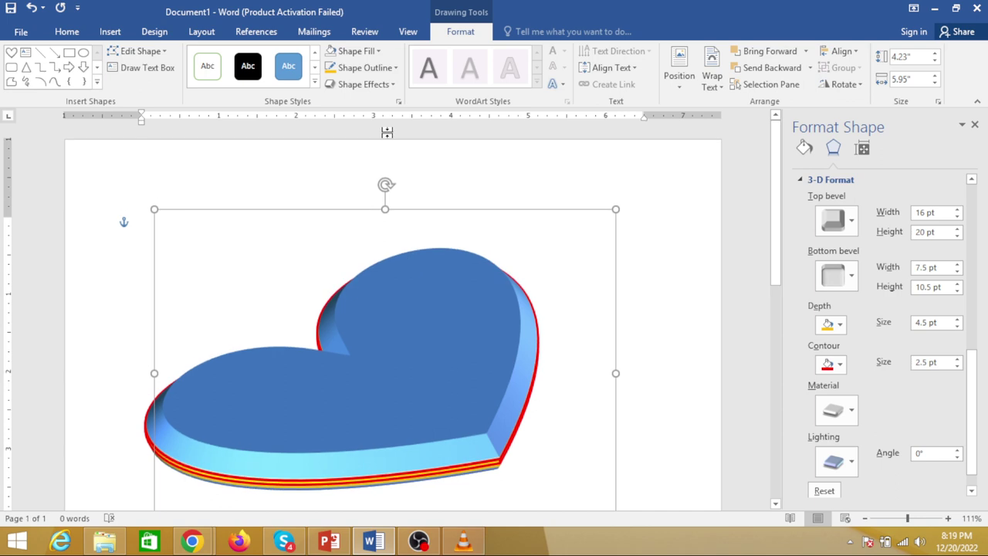
Step: Change the heart's fill to a brighter standard blue
click(379, 53)
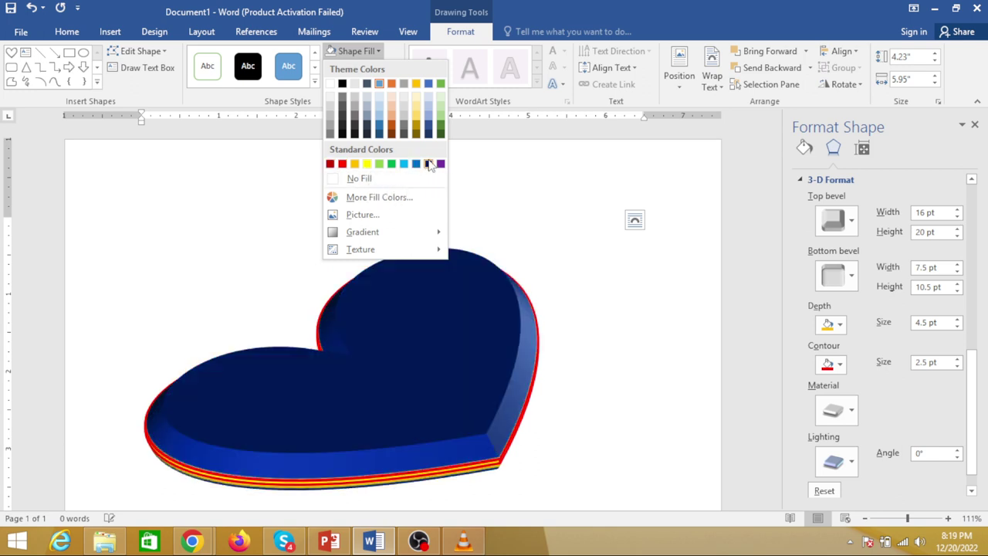
click(410, 165)
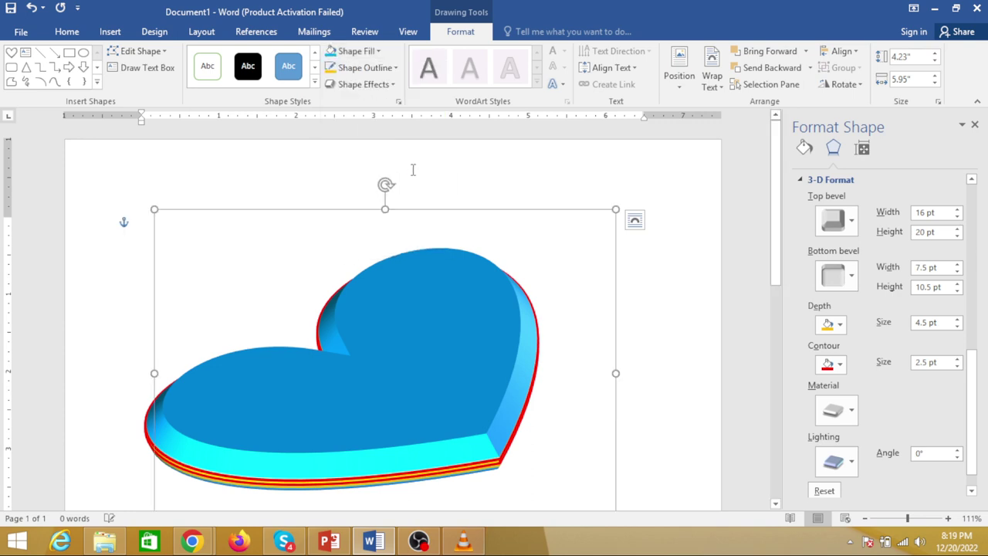
Step: Rotate the heart clockwise on the page and apply a bevel preset
scroll(434, 358, down, 3)
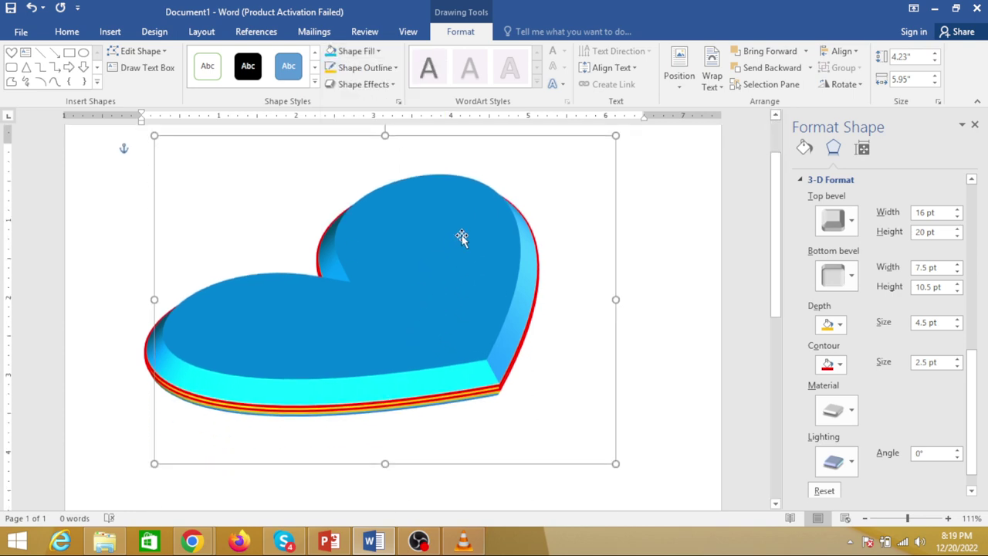
scroll(402, 226, up, 2)
drag(385, 148, 455, 167)
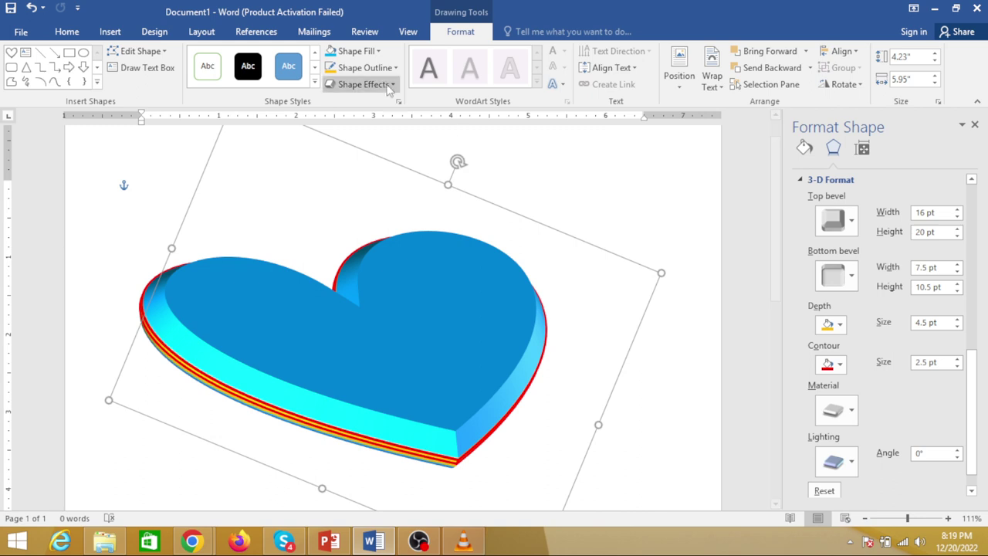
click(363, 84)
mouse_move(368, 270)
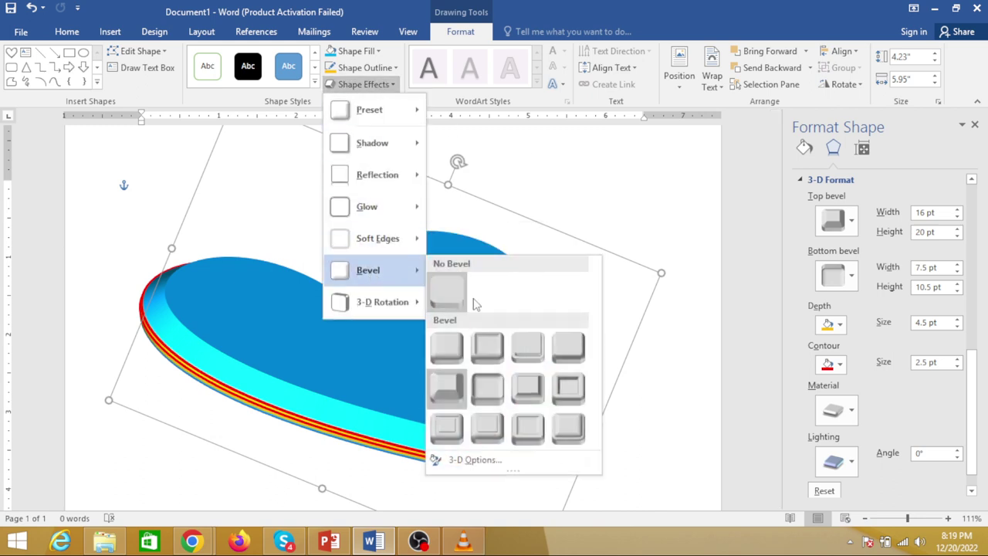
click(487, 348)
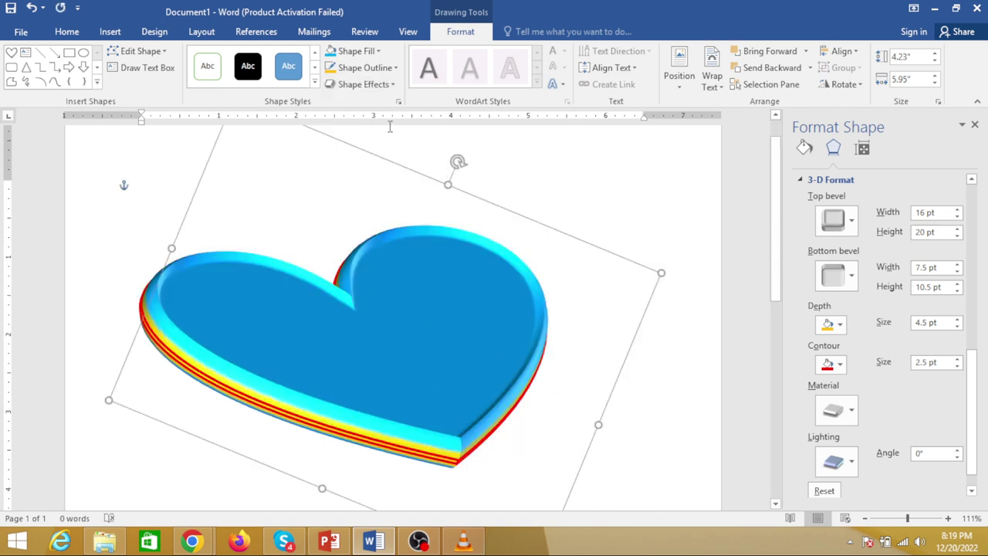
Step: Apply the Off Axis 1 Top rotation, narrow the top bevel to 13 pt, and deselect
click(363, 84)
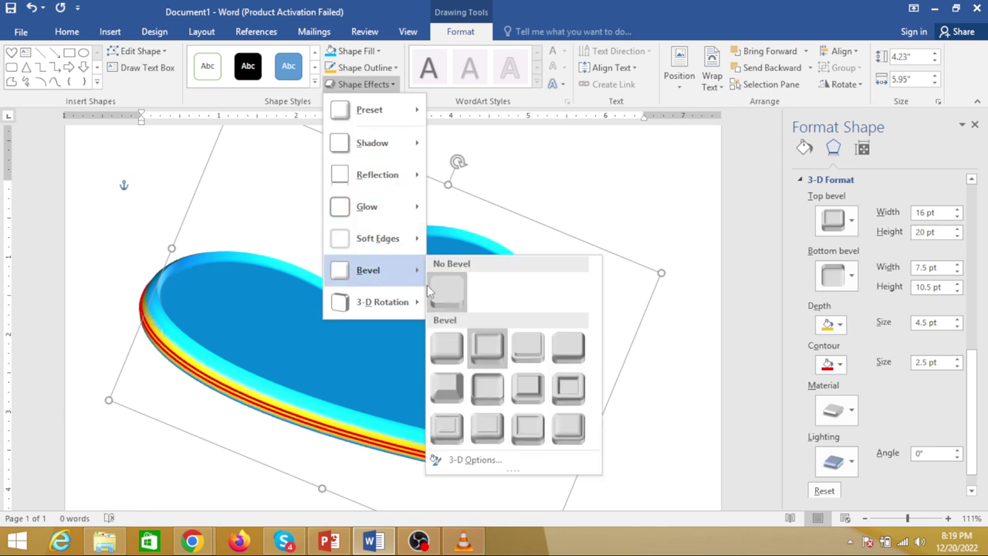
mouse_move(399, 307)
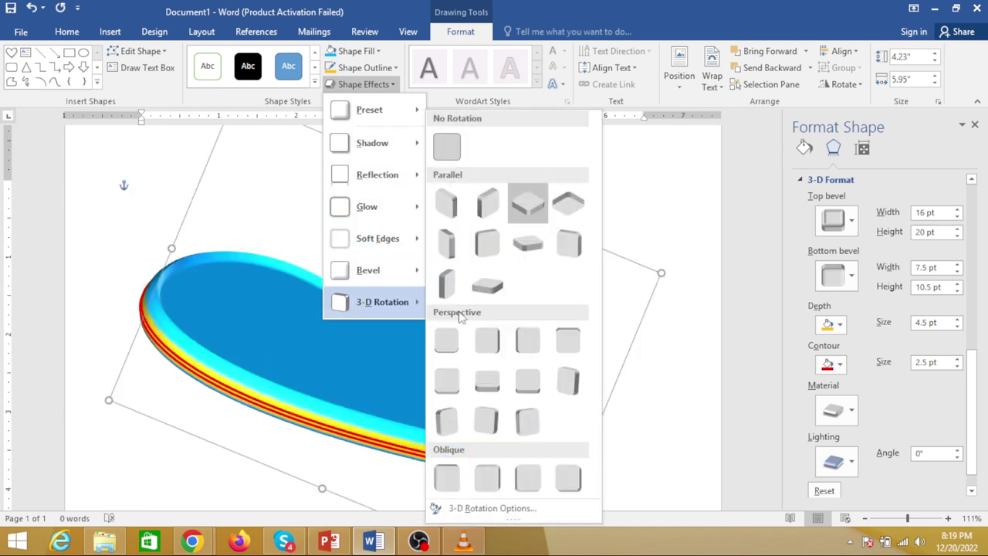
click(526, 241)
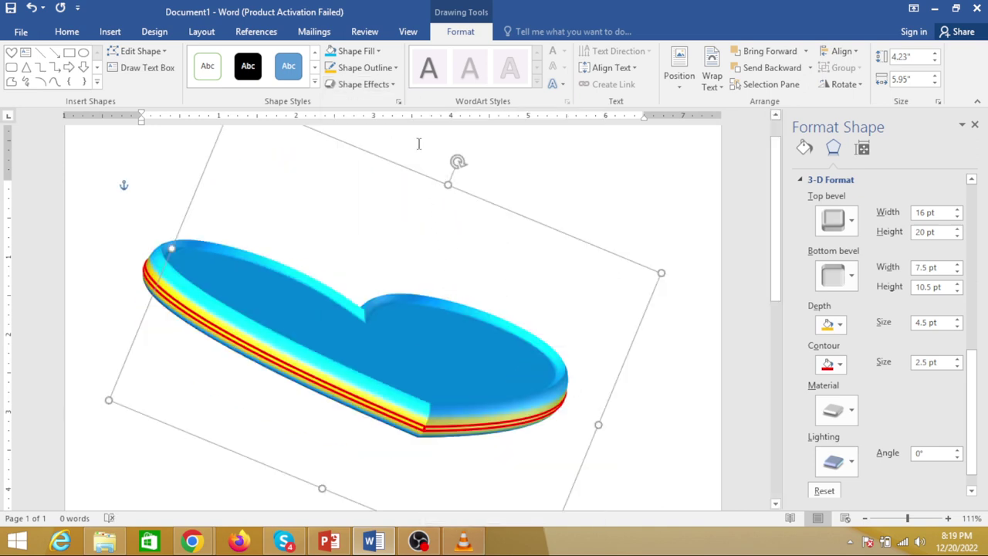
click(363, 85)
mouse_move(384, 238)
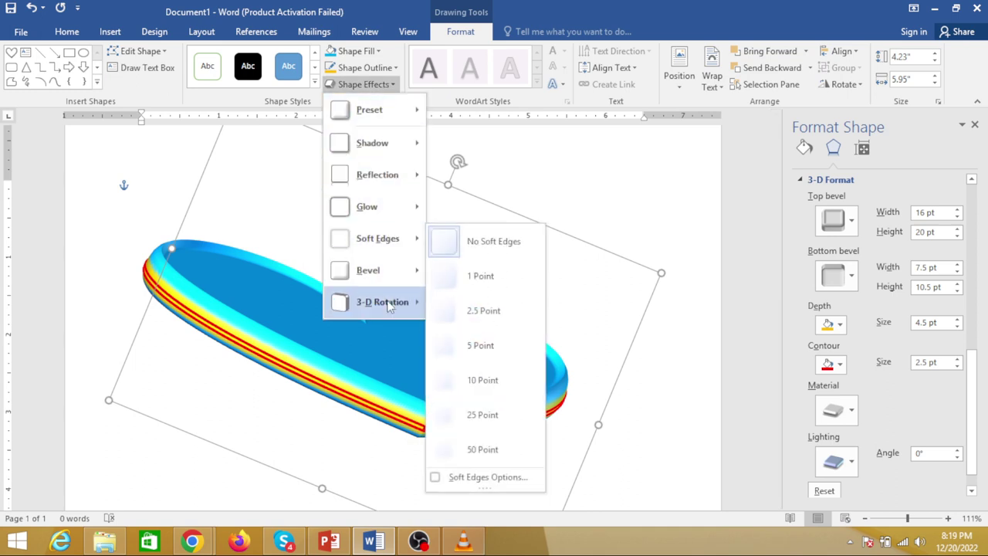
mouse_move(390, 305)
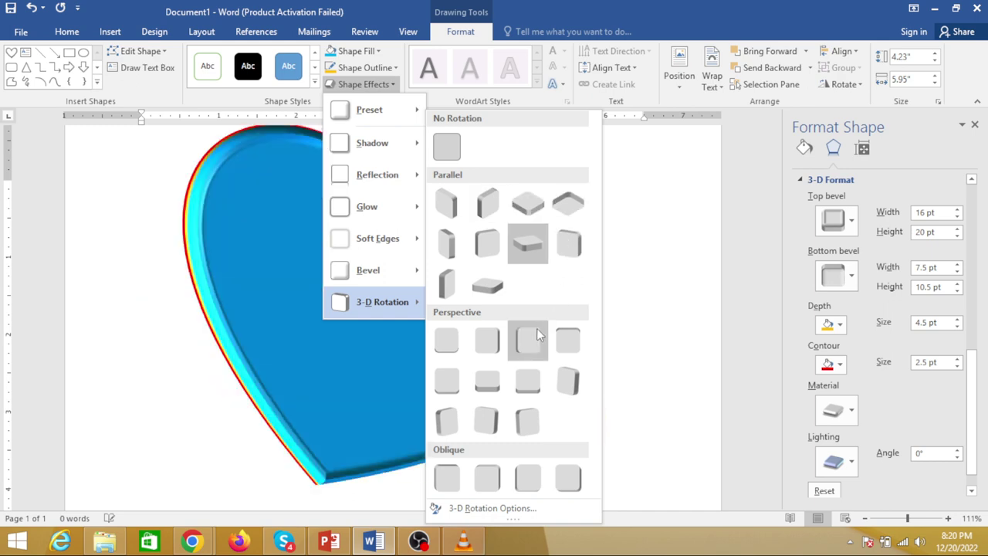
click(517, 243)
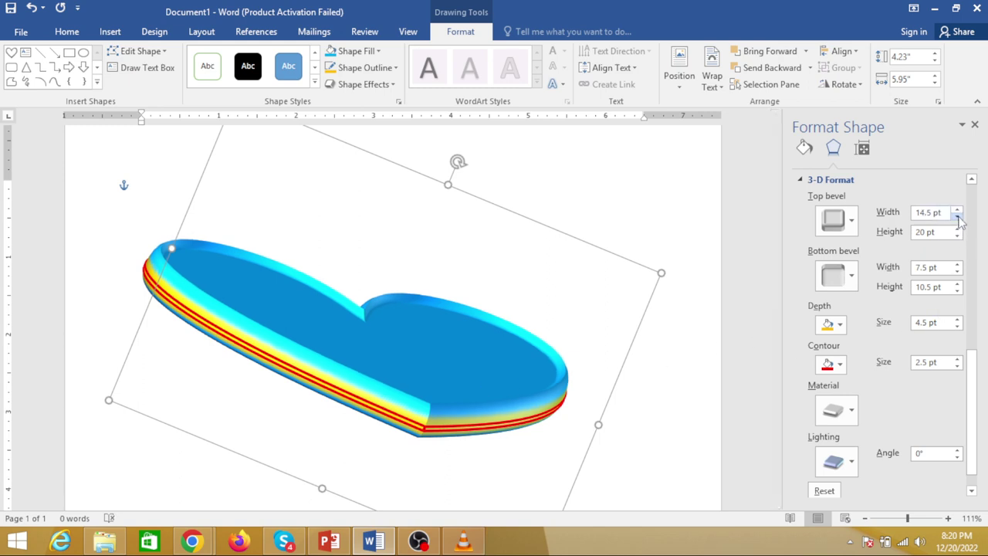
click(956, 216)
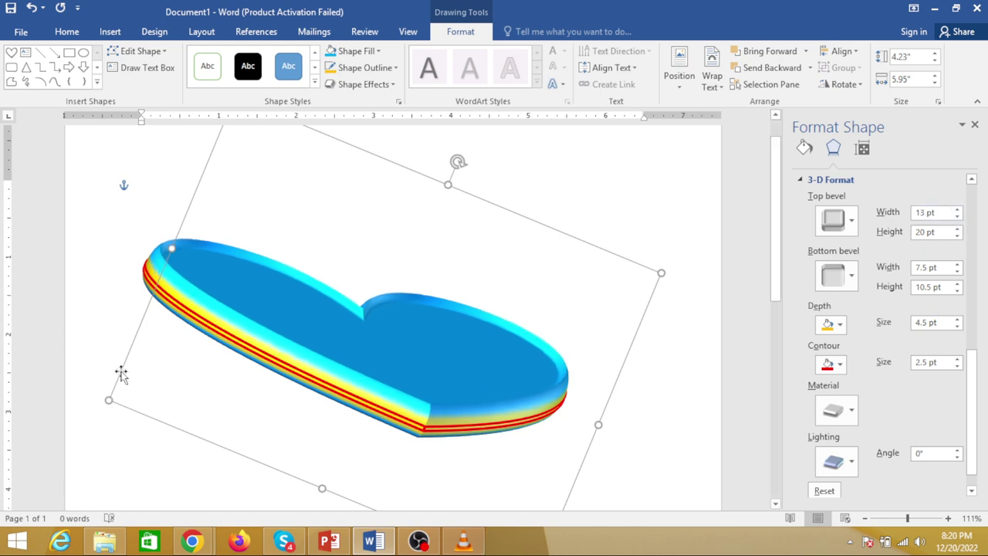
click(483, 181)
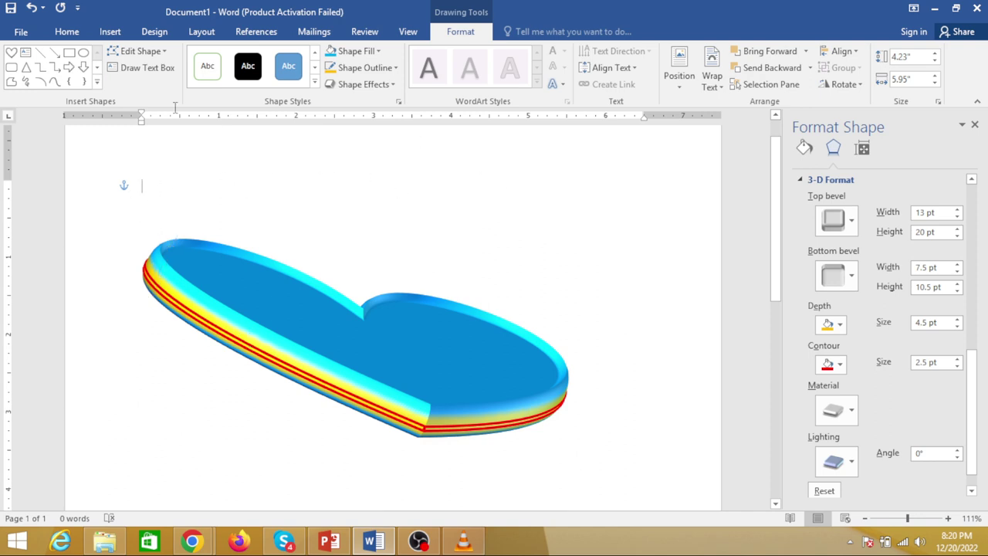
Step: Insert a WordArt box above the heart and type the author's name followed by 'tech'
click(108, 36)
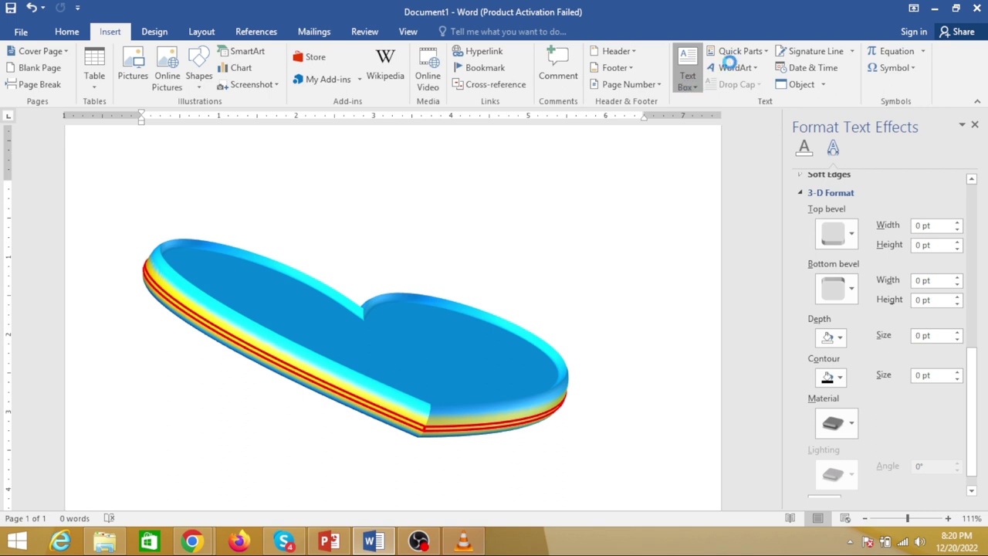
click(606, 199)
click(734, 68)
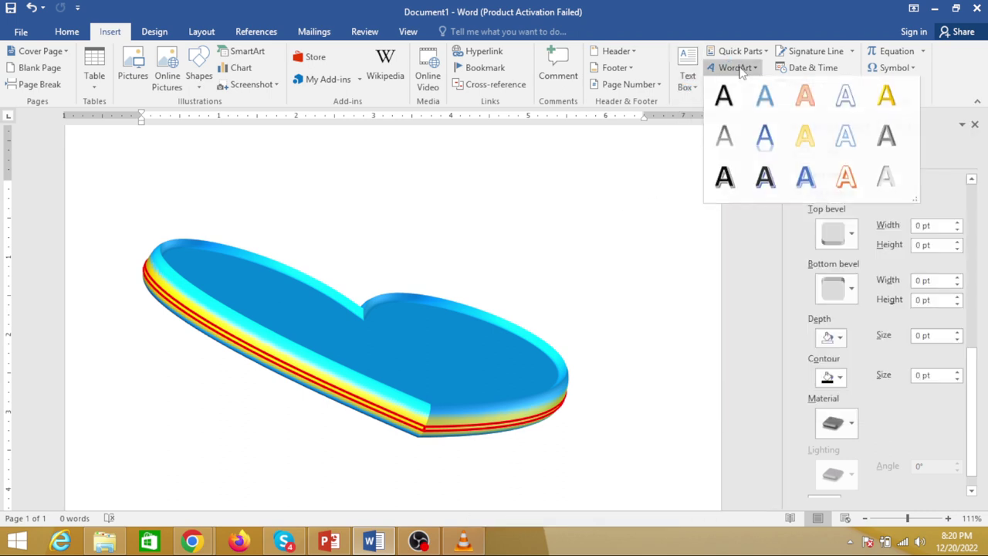
click(721, 177)
text(ja)
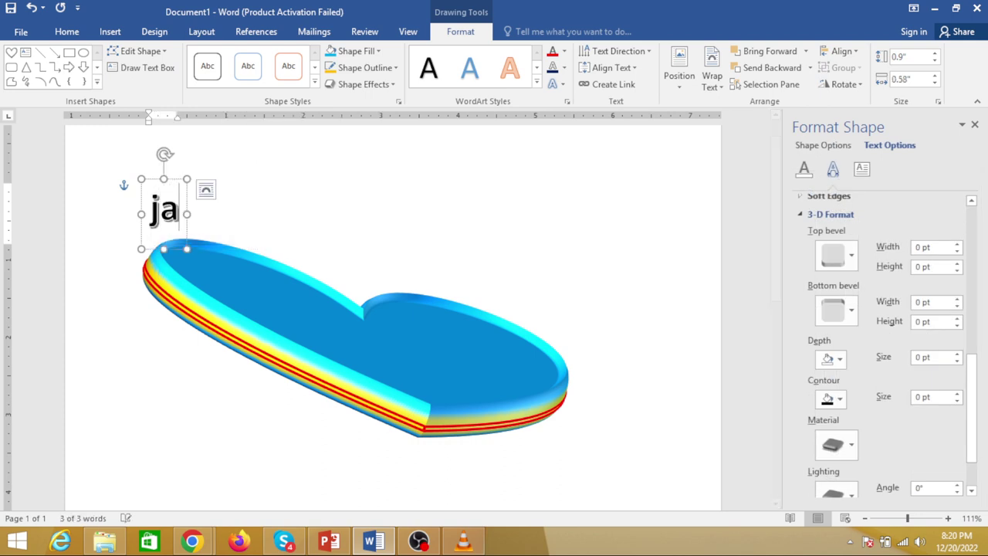
text(ved wai)
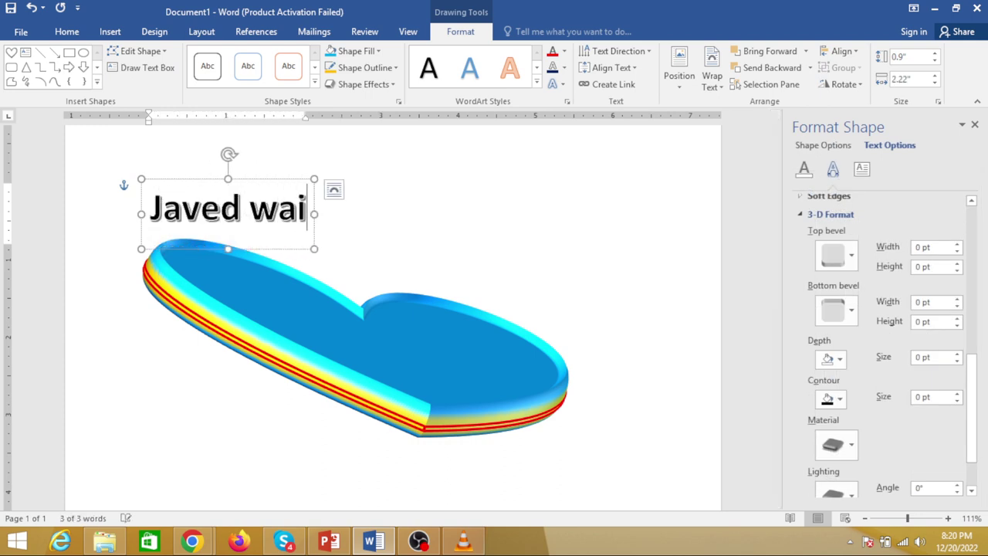
key(BackSpace)
text(zir te)
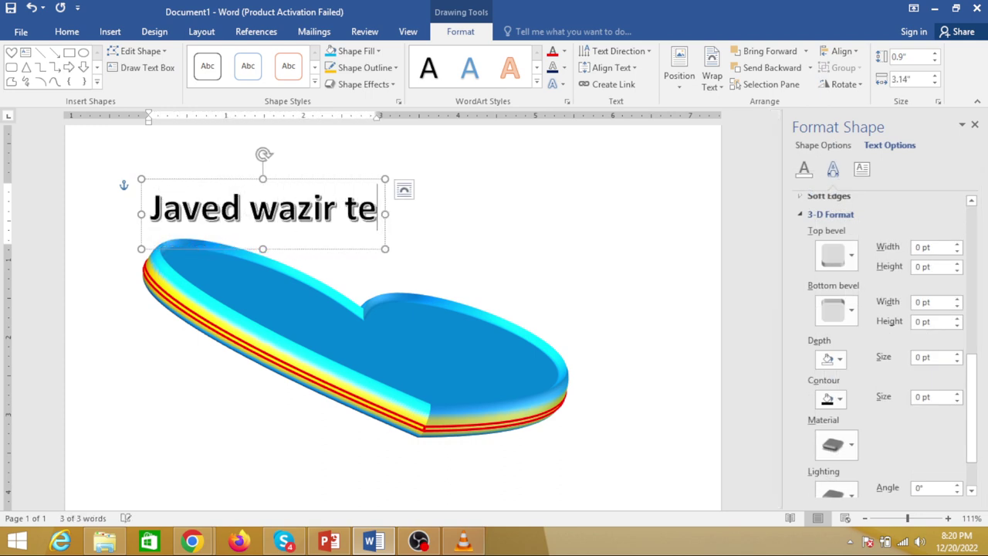
text(ch)
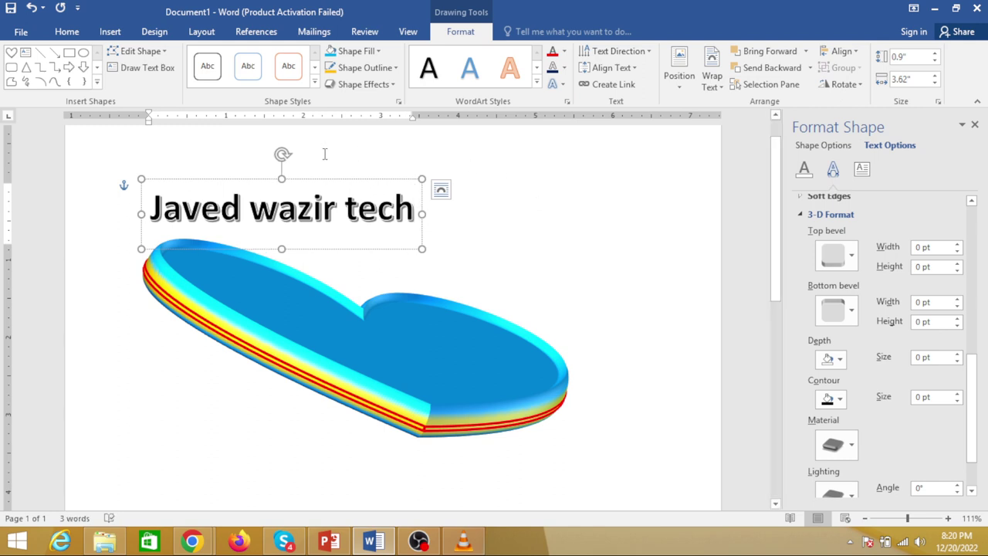
Step: Move the WordArt onto the heart, tilt it about 20° clockwise, and colour it red
drag(239, 180, 313, 291)
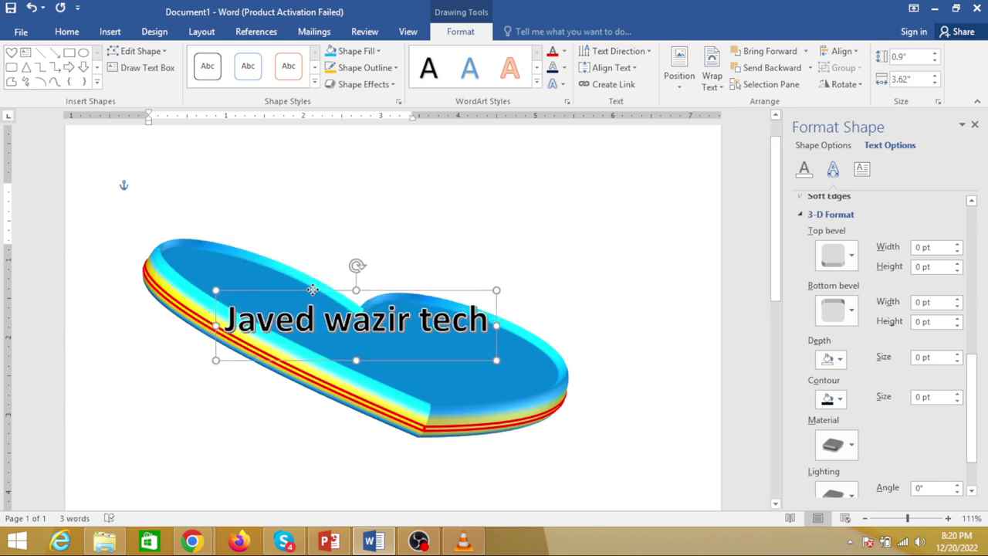
drag(356, 266, 376, 269)
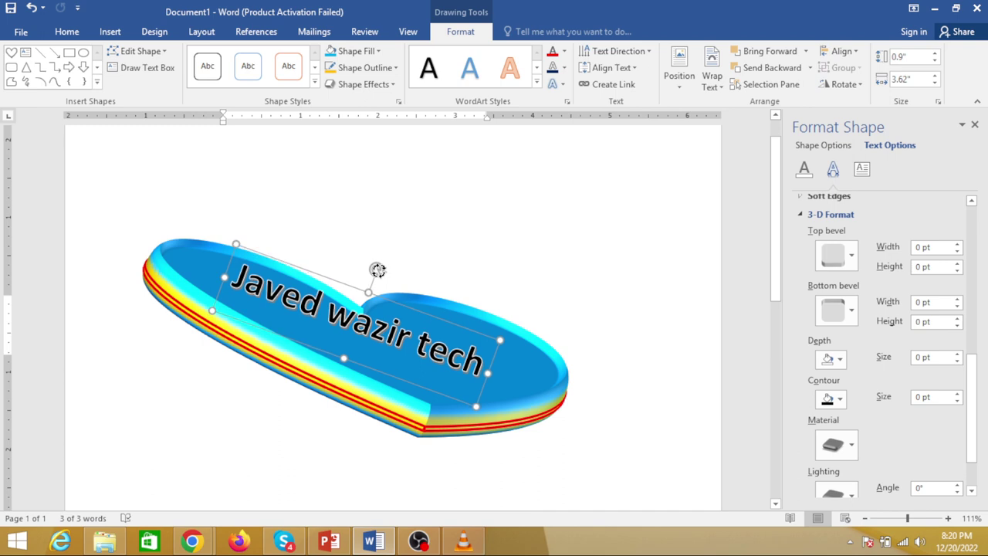
click(563, 50)
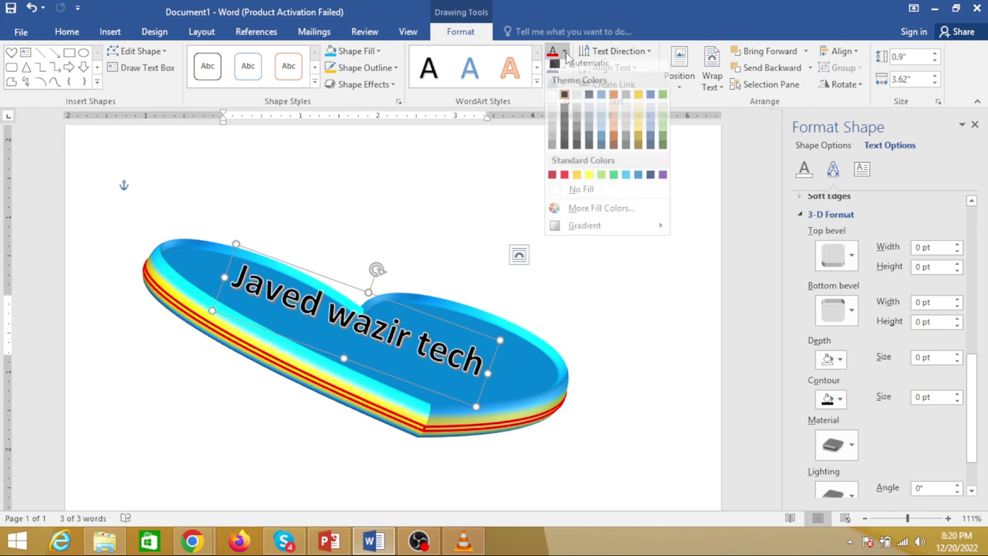
click(565, 181)
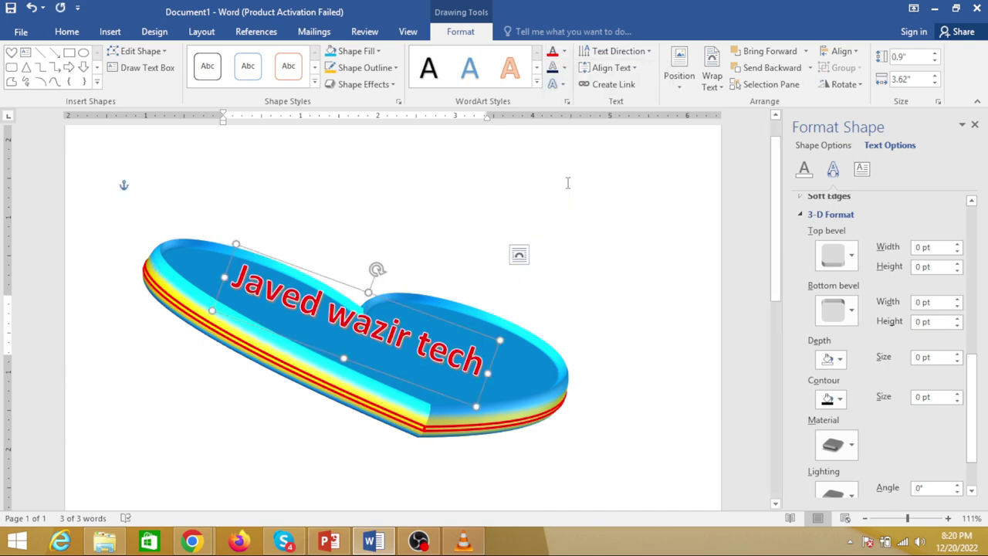
Step: Give the text an outline colour, heighten its box to 1.11", and nudge it down
click(565, 69)
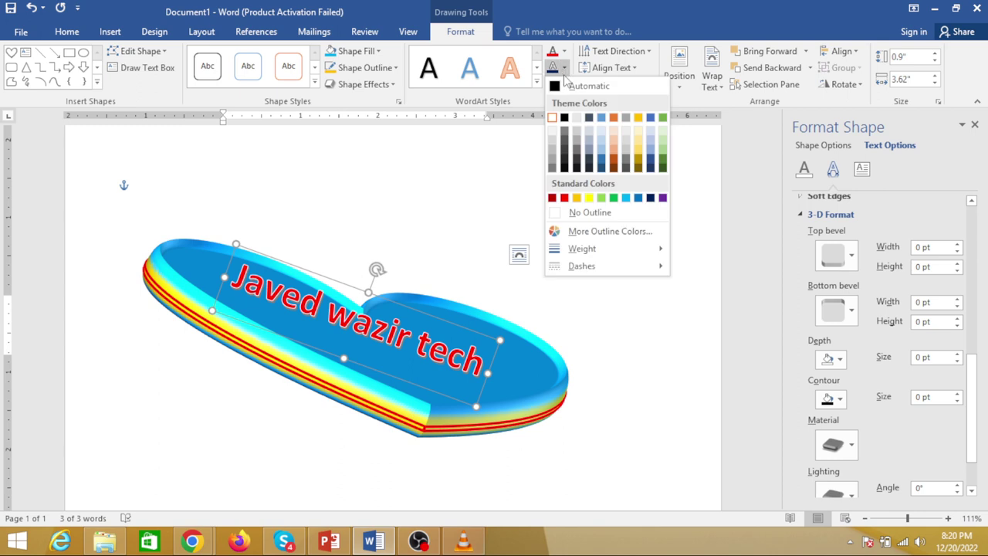
click(586, 212)
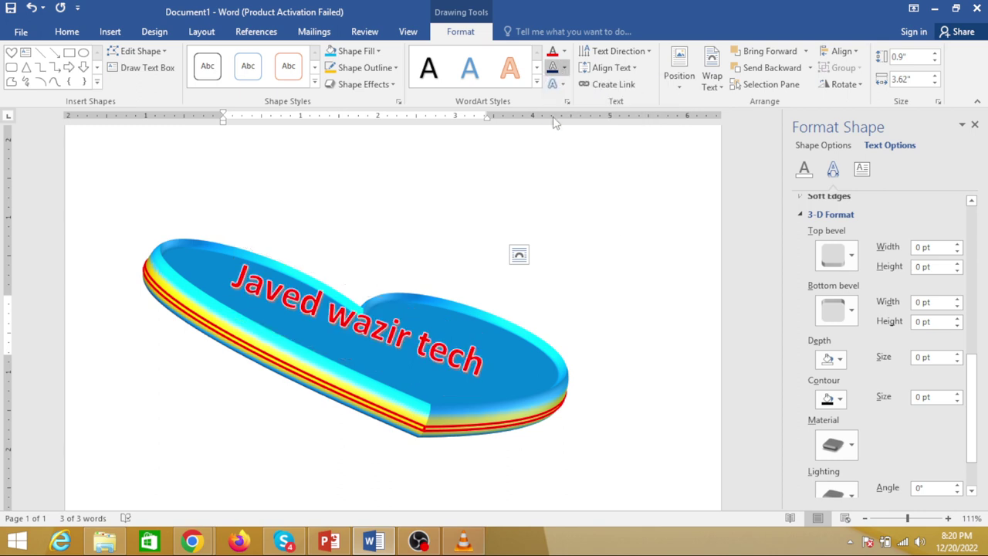
drag(344, 361, 340, 375)
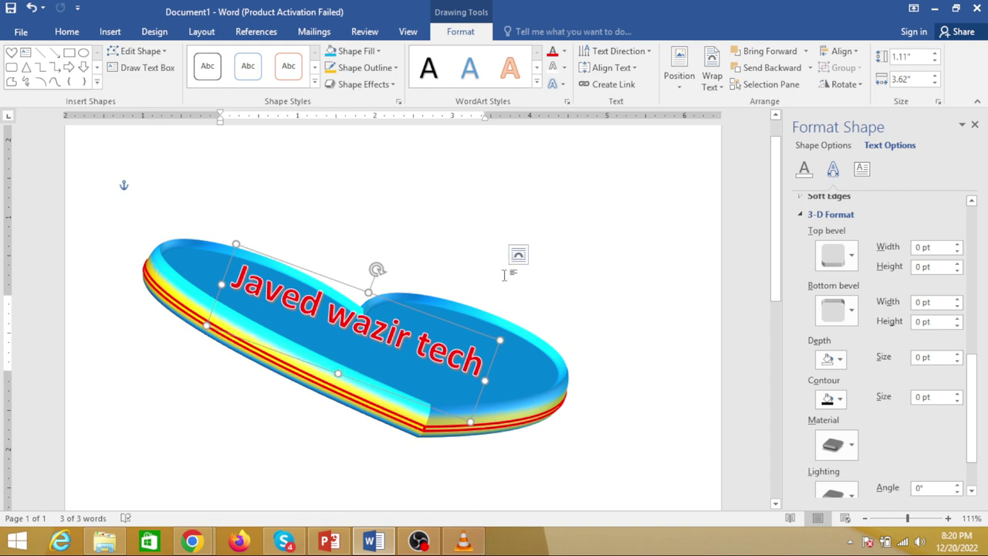
key(ctrl+Down)
key(ctrl+Down)
key(ctrl+Down)
key(ctrl+Down)
key(ctrl+Down)
key(ctrl+Down)
key(ctrl+Down)
key(ctrl+Down)
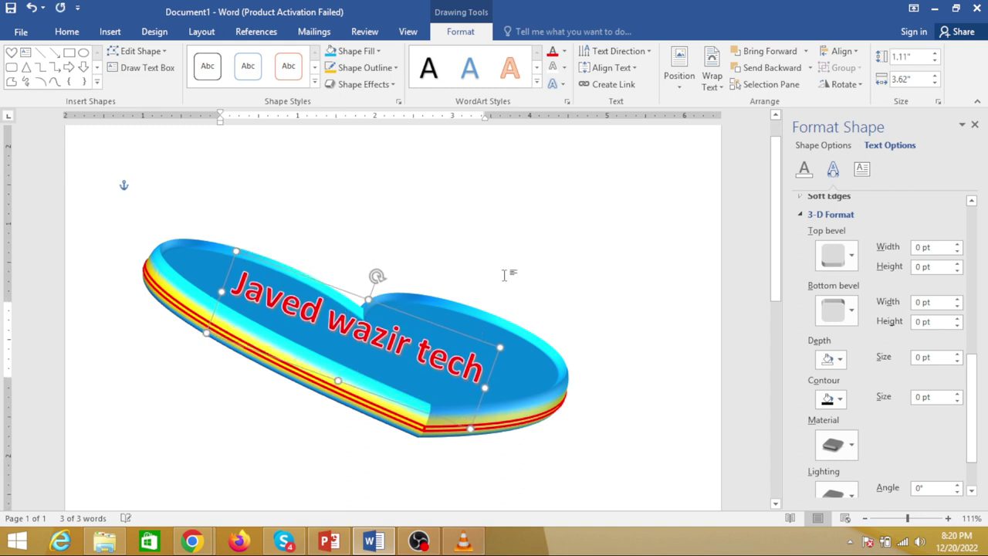
key(ctrl+Down)
key(ctrl+Down)
key(ctrl+Down)
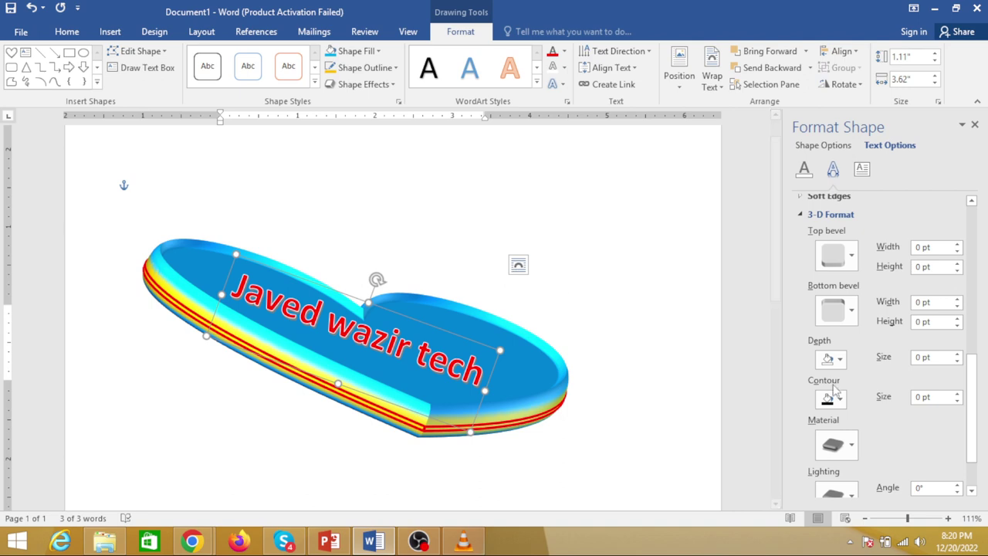
Step: Give the WordArt a red contour, testing green and yellow depth colours before undoing
click(839, 399)
click(834, 369)
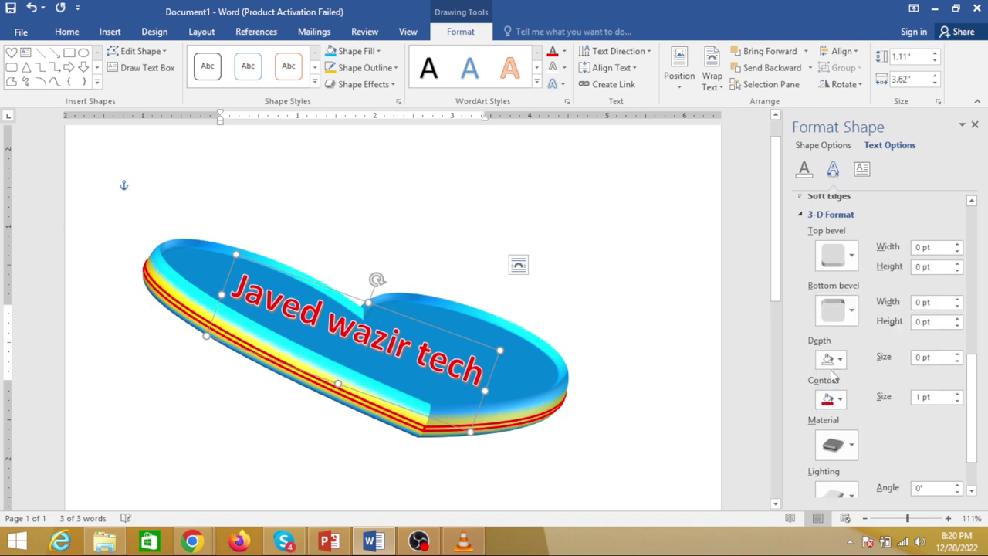
click(840, 359)
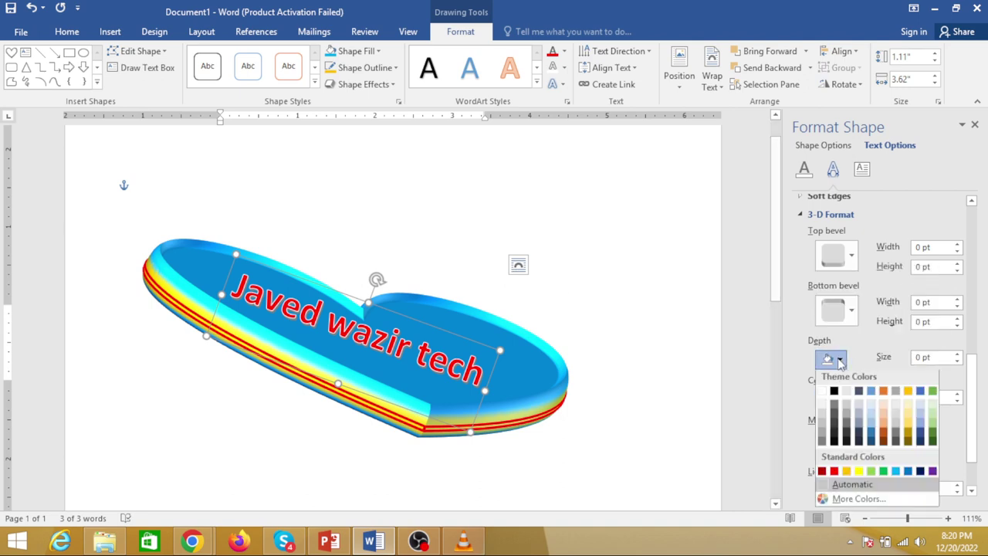
click(883, 473)
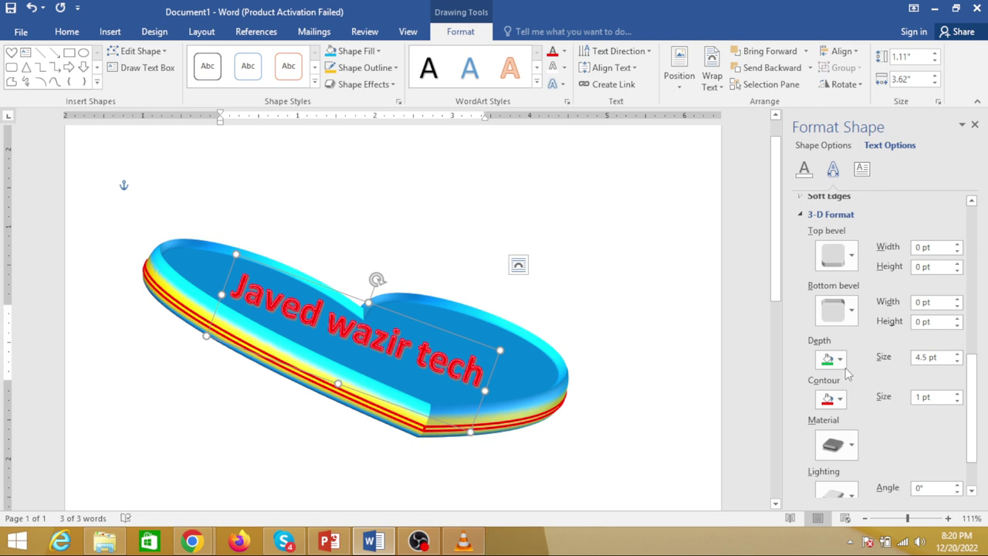
click(840, 359)
click(859, 474)
key(ctrl+z)
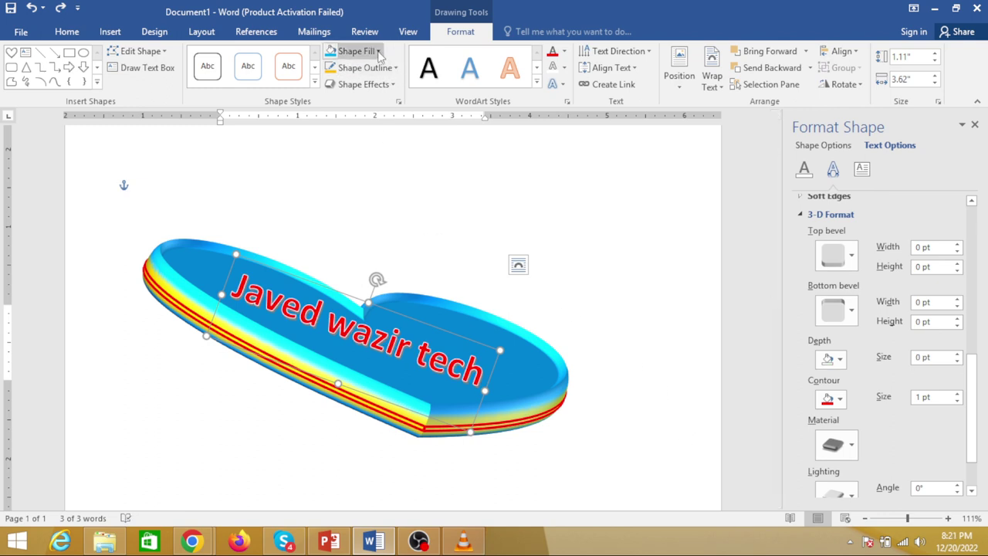
Step: Check the fill colours without changes and select the 3-D heart
click(355, 51)
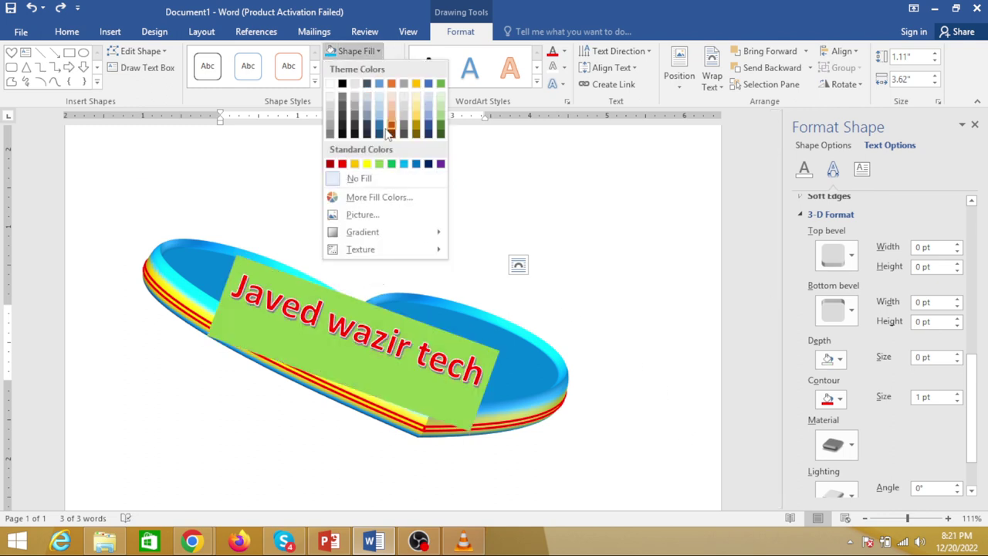
click(371, 184)
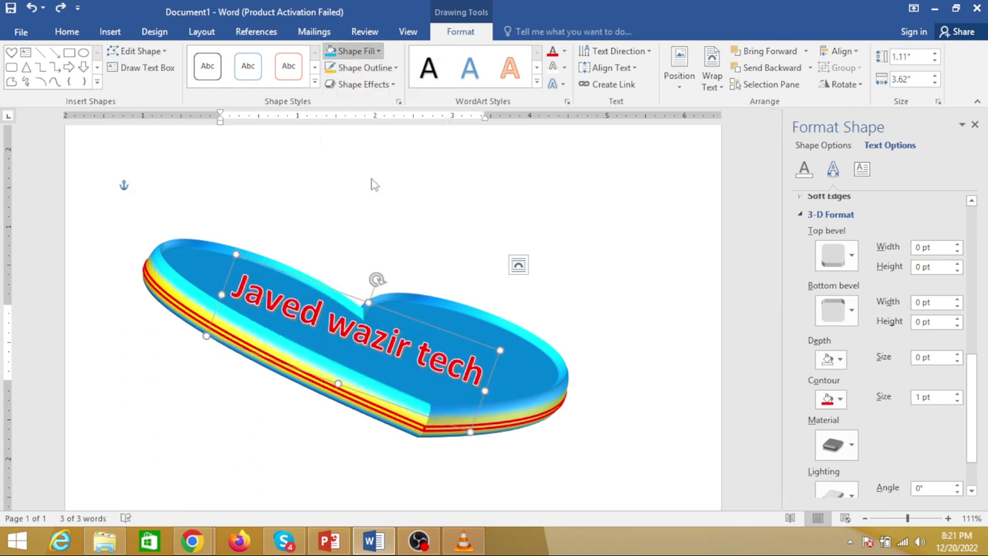
click(448, 308)
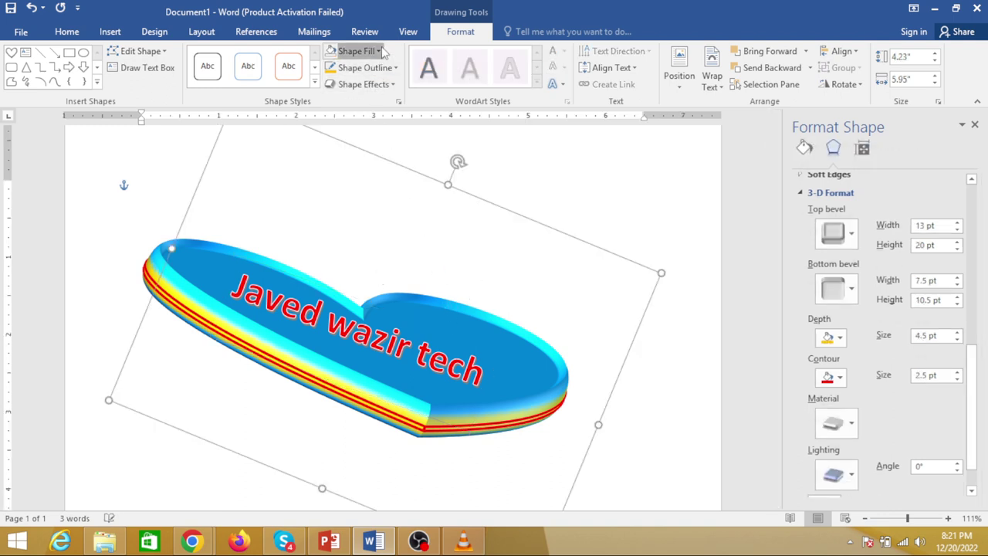
Step: Fill the heart shape with Dark Blue from the Standard Colors palette
click(351, 51)
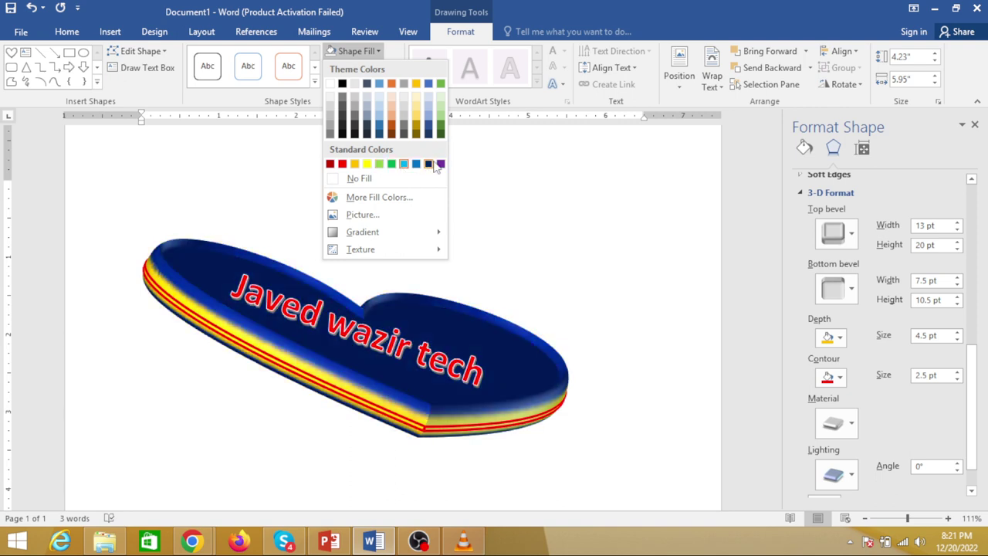
click(433, 165)
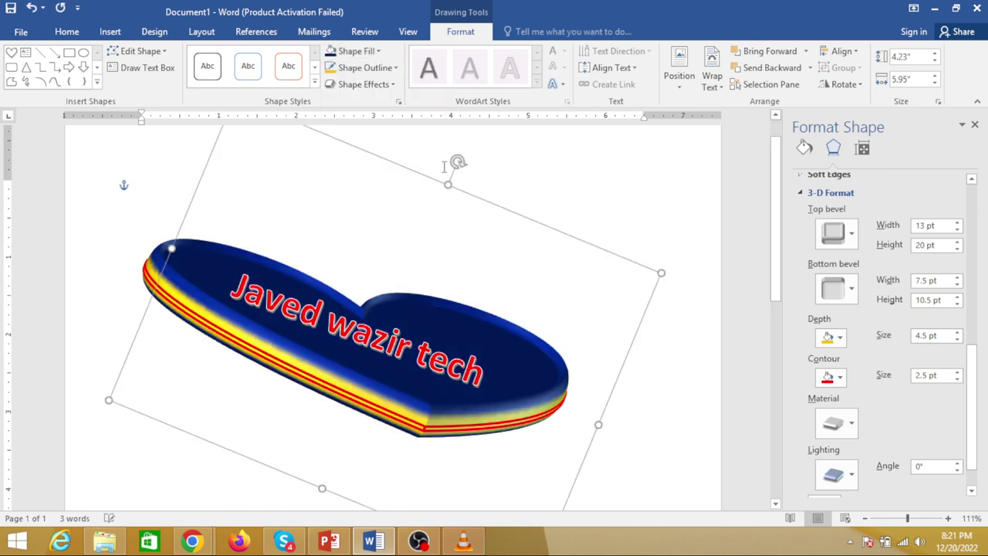